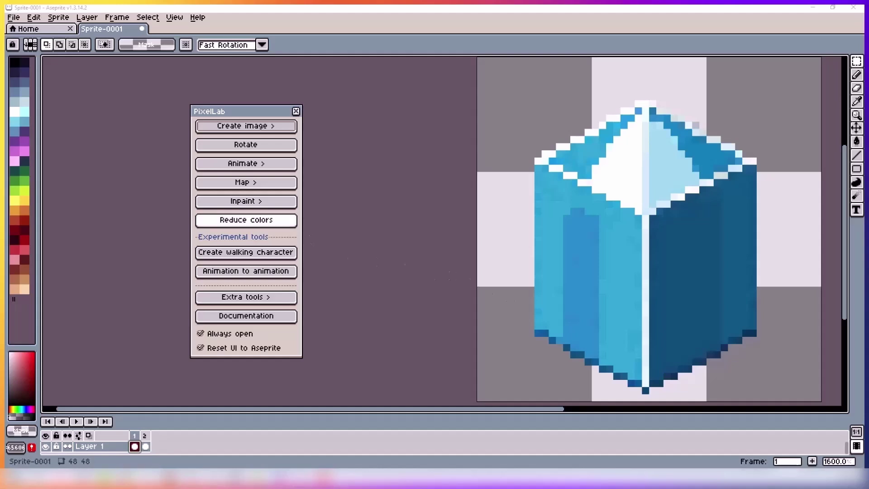
Step: Open the isometric tile generator from PixelLab's map tools
click(224, 185)
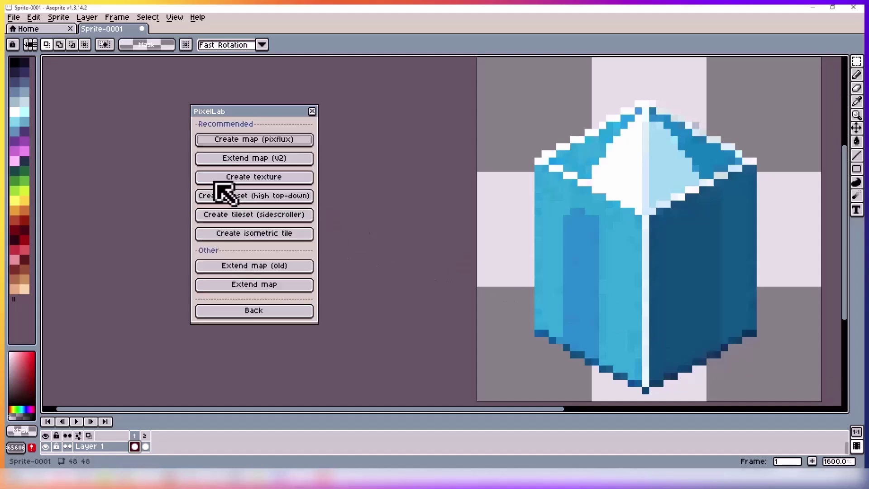
click(209, 238)
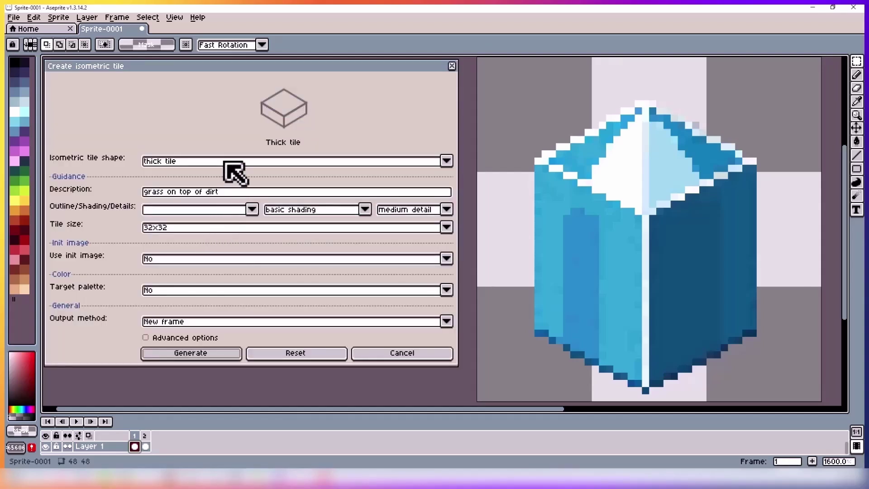
Step: Try the thin tile, block and reference shape options for the isometric tile shape, ending on thick tile
click(160, 162)
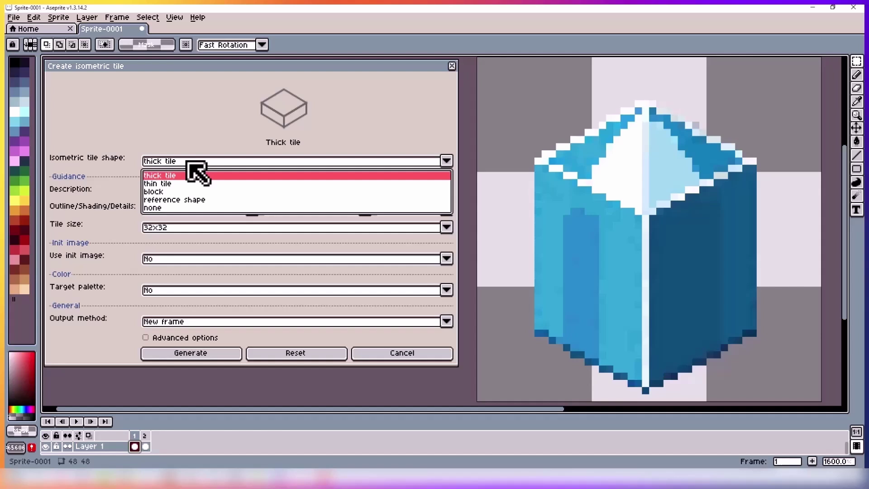
click(169, 184)
click(182, 161)
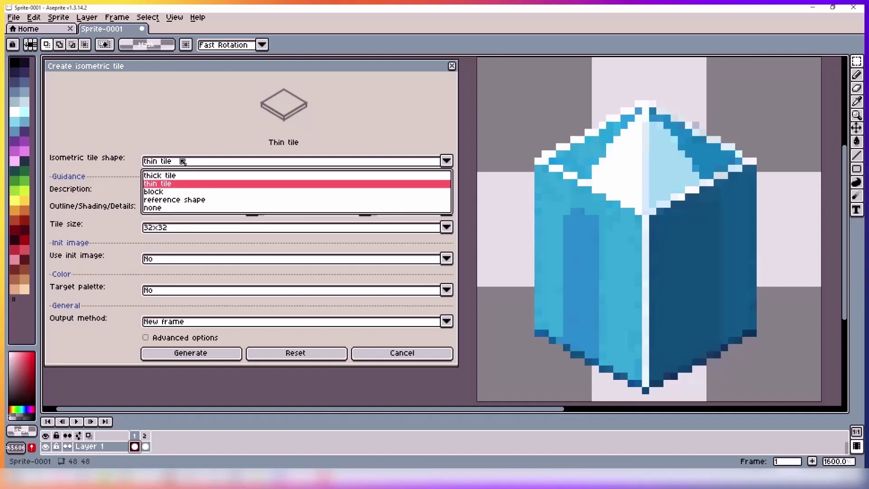
click(170, 191)
click(181, 161)
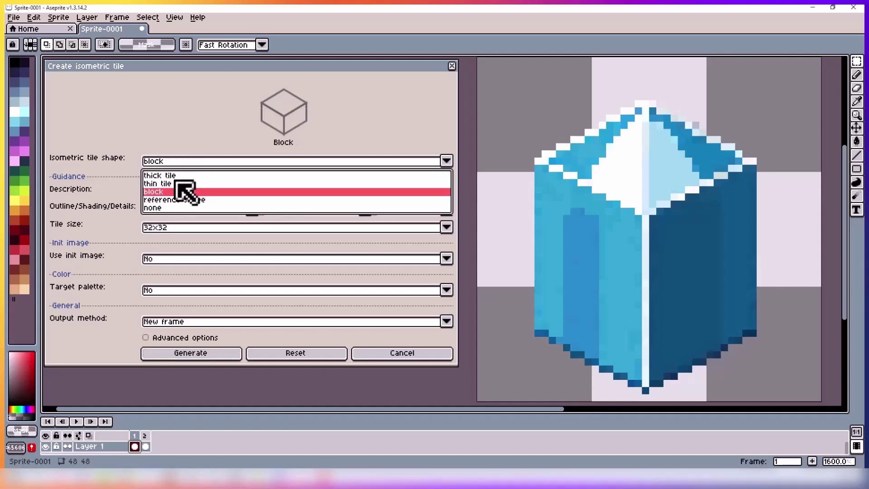
click(172, 199)
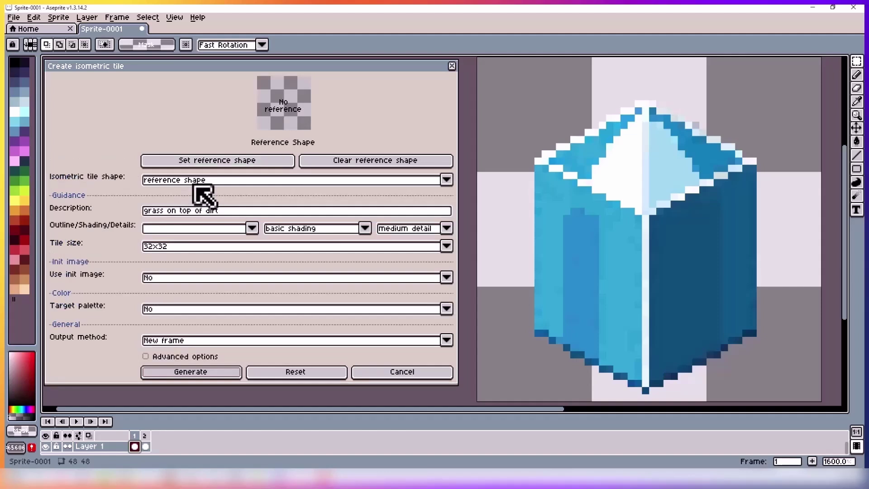
click(220, 180)
click(167, 197)
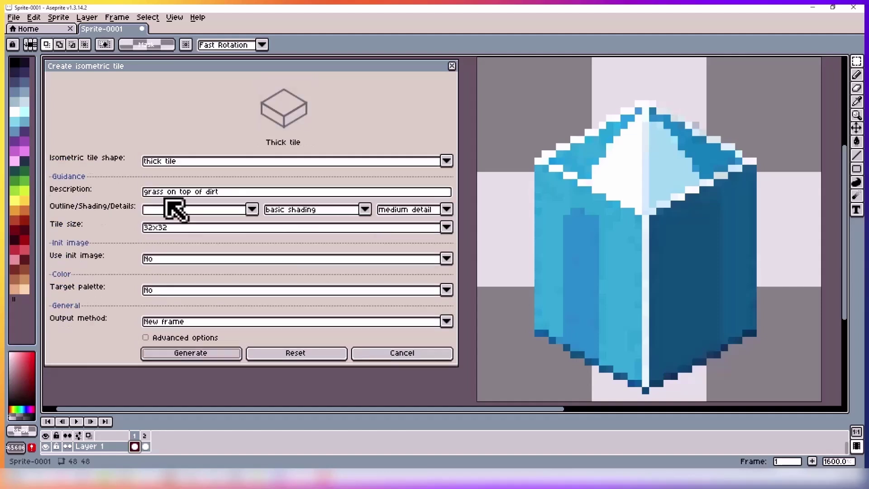
Step: Set the isometric tile shape to reference shape and use the blue crystal block on the canvas as the reference
click(193, 165)
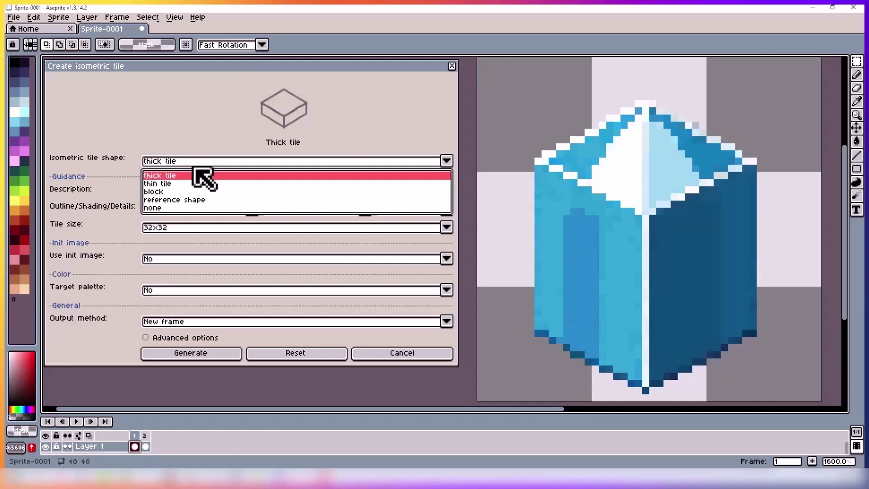
click(172, 200)
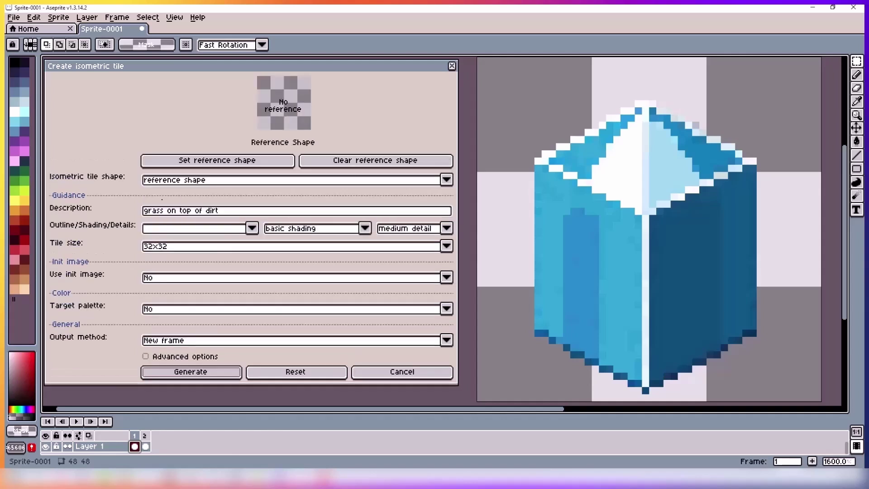
click(208, 159)
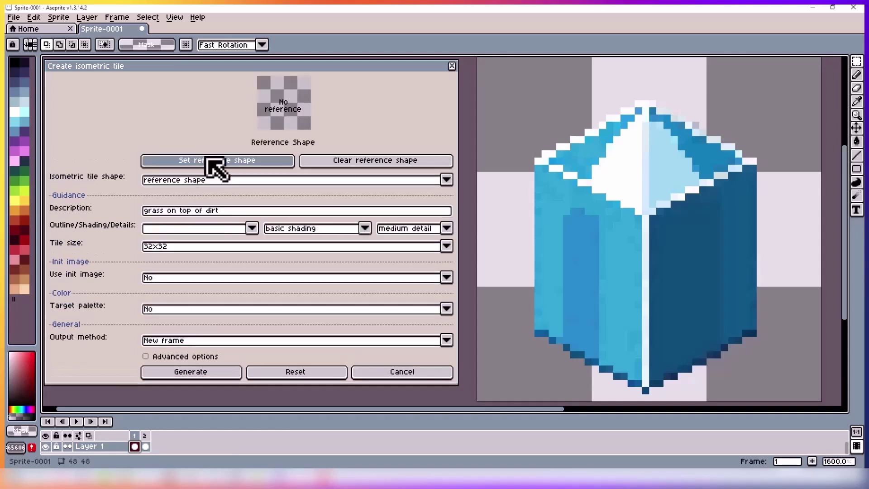
click(402, 170)
click(271, 163)
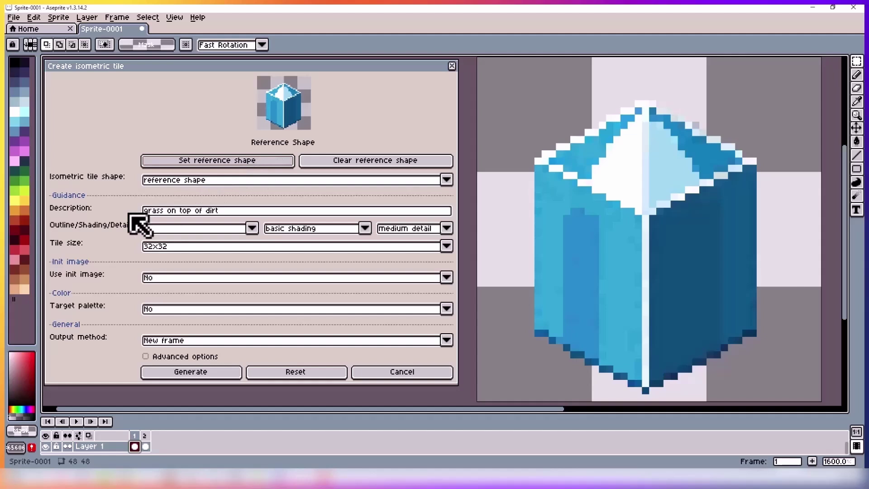
Step: Extend the tile description to "grass on top of dirt with random flowers throughout"
click(213, 210)
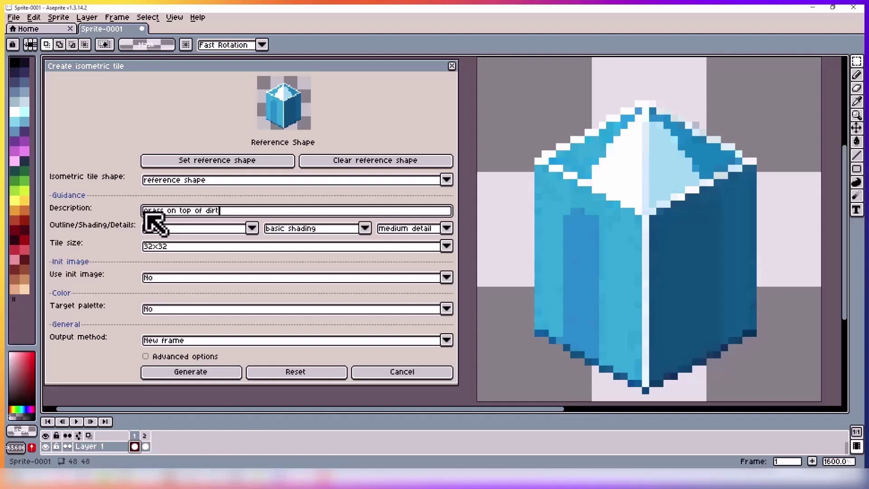
drag(144, 211, 231, 211)
click(230, 211)
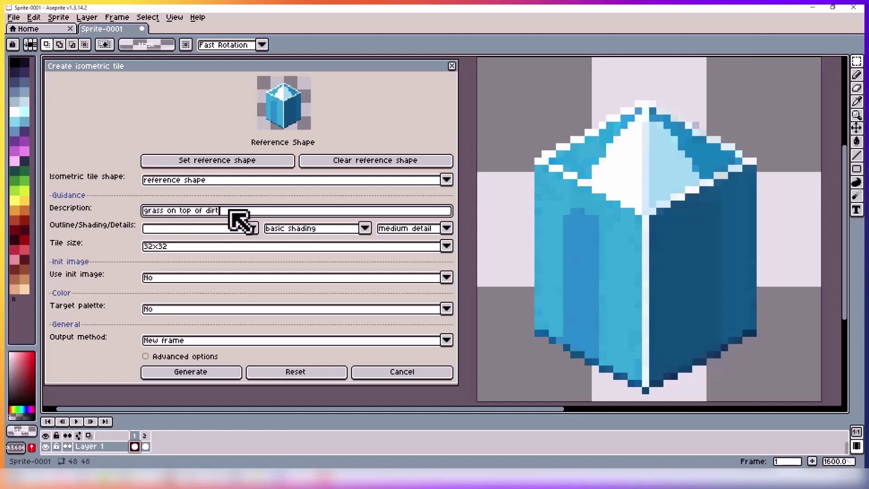
text(with random flowers throughout)
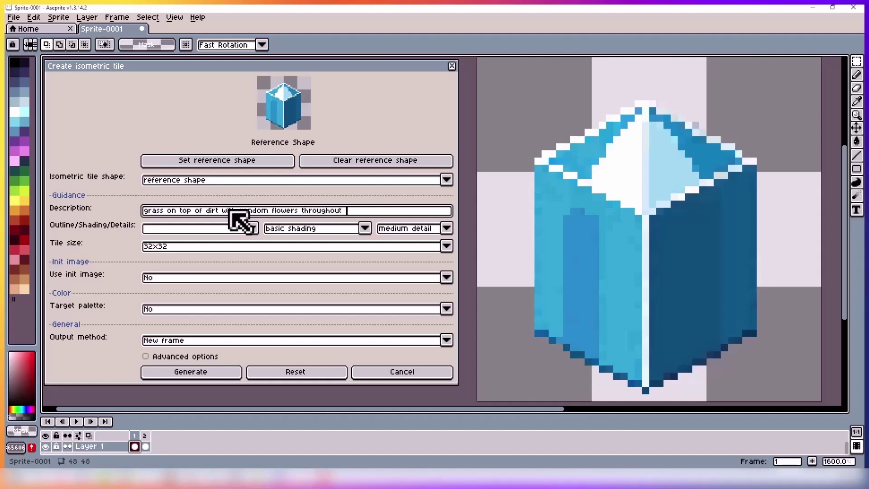
Step: Remove the flower wording so the description reads "grass on top of dirt"
key(BackSpace)
key(BackSpace)
key(BackSpace)
key(BackSpace)
key(BackSpace)
key(BackSpace)
key(BackSpace)
key(BackSpace)
key(BackSpace)
key(BackSpace)
key(BackSpace)
key(BackSpace)
key(BackSpace)
key(BackSpace)
key(BackSpace)
key(BackSpace)
key(BackSpace)
key(BackSpace)
key(BackSpace)
key(BackSpace)
key(BackSpace)
key(BackSpace)
key(BackSpace)
key(BackSpace)
key(BackSpace)
key(BackSpace)
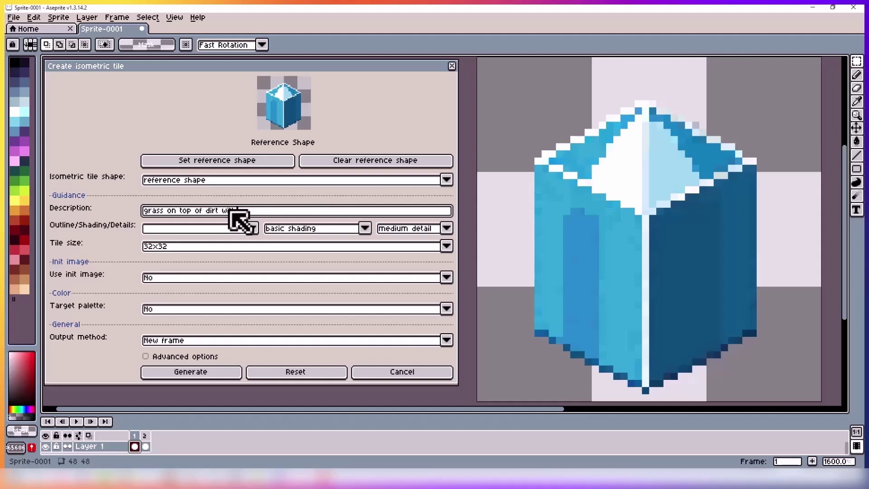
key(BackSpace)
key(BackSpace)
key(BackSpace)
key(BackSpace)
key(BackSpace)
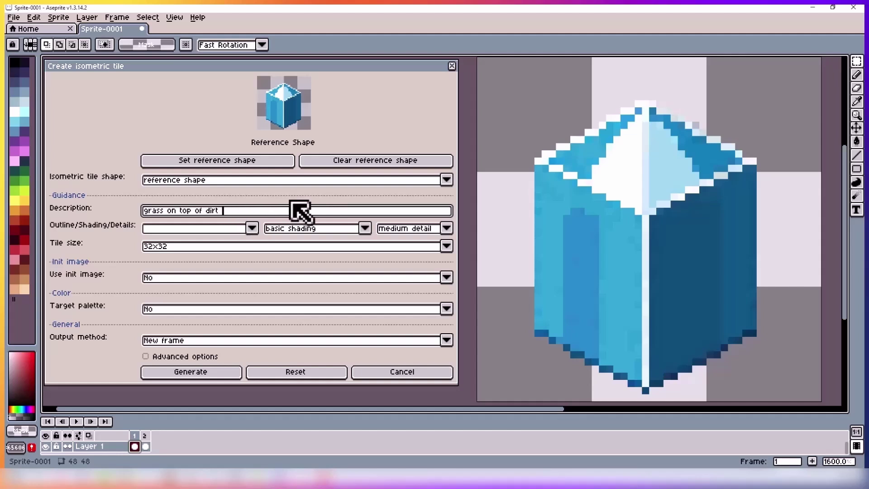
Step: Review the available outline, shading, detail and tile size choices, keeping the tile size at 32x32
click(252, 227)
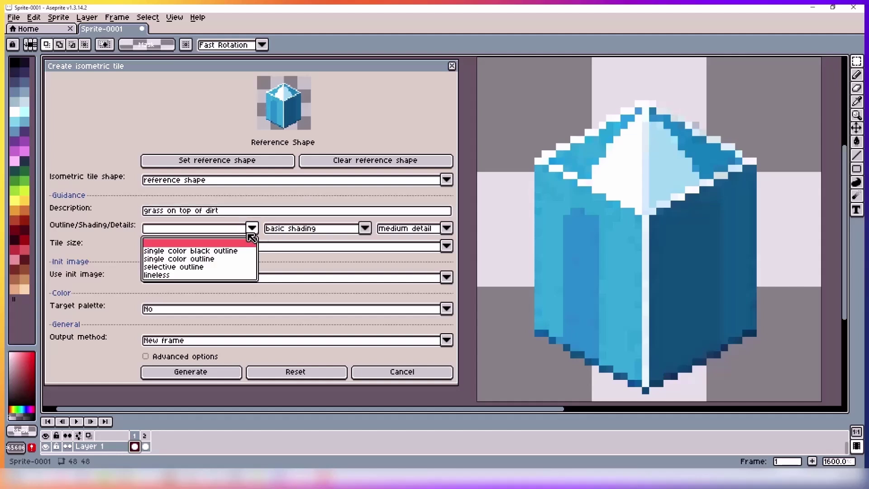
click(312, 232)
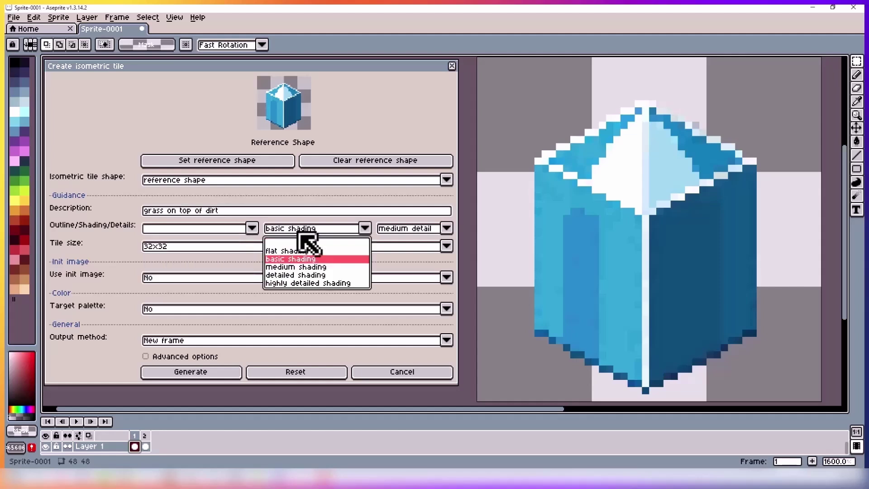
click(399, 234)
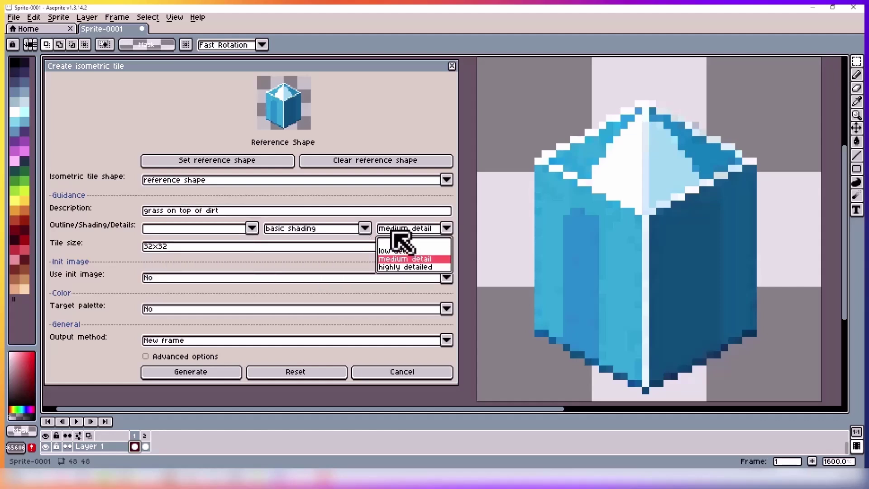
click(391, 227)
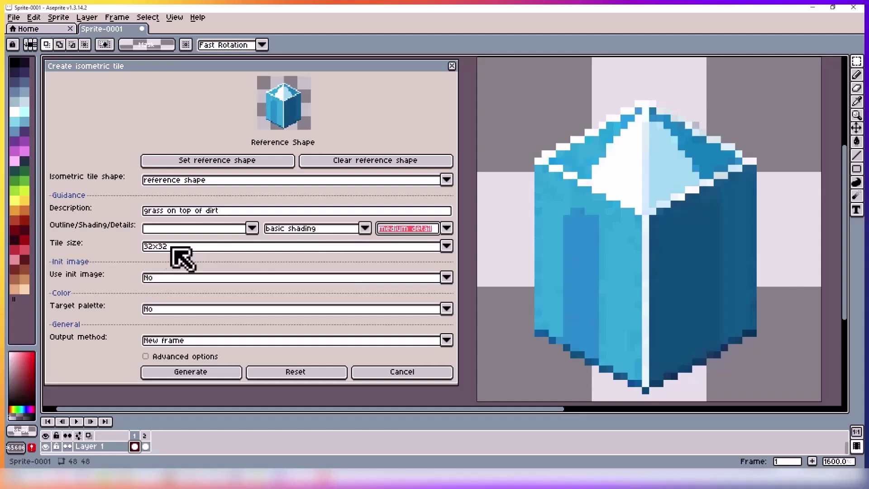
click(153, 248)
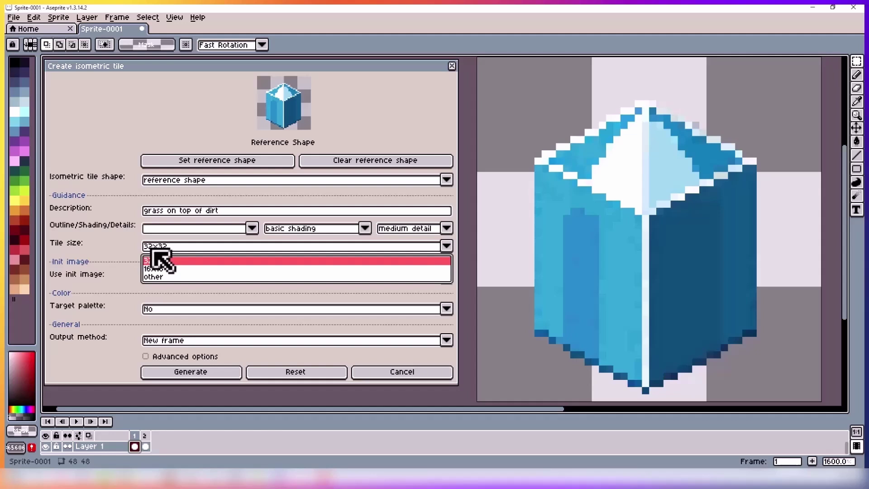
click(154, 259)
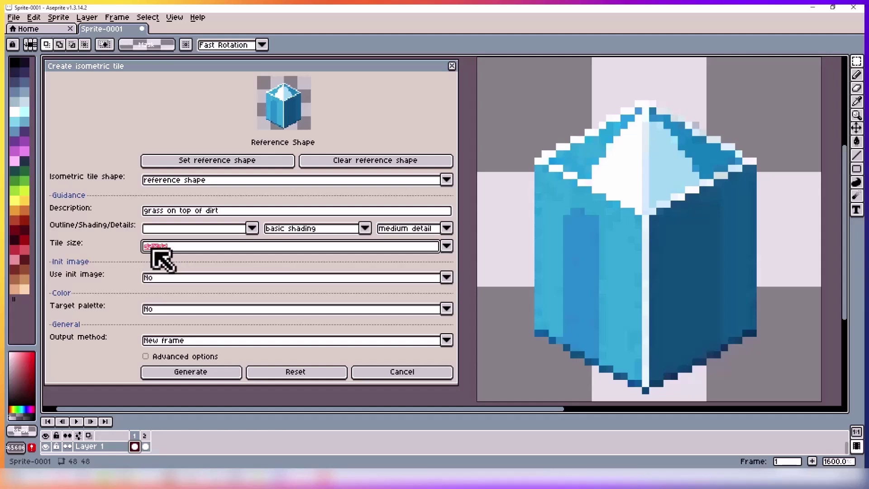
Step: Enable the init image and set its strength to 247
click(166, 278)
click(155, 292)
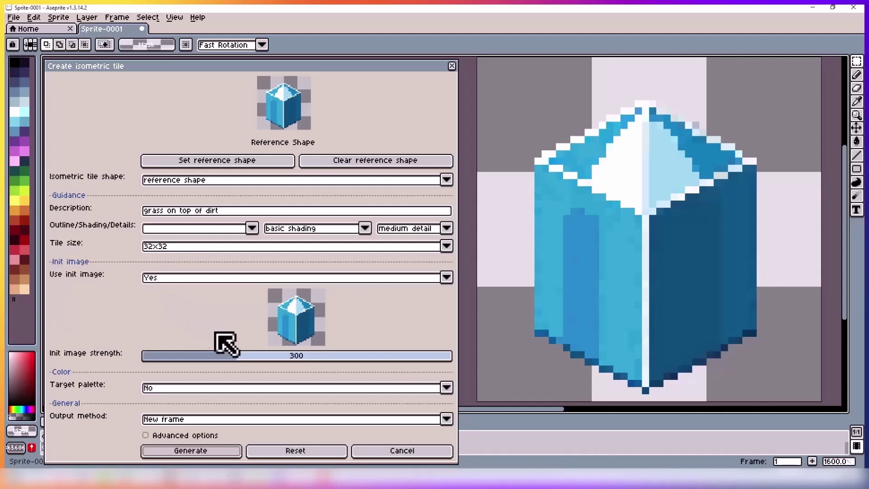
click(253, 356)
drag(253, 356, 273, 360)
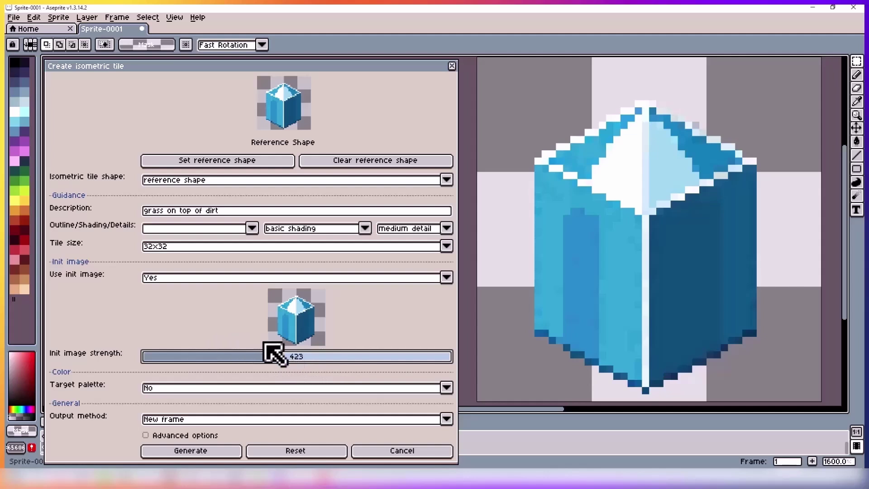
drag(278, 357, 221, 364)
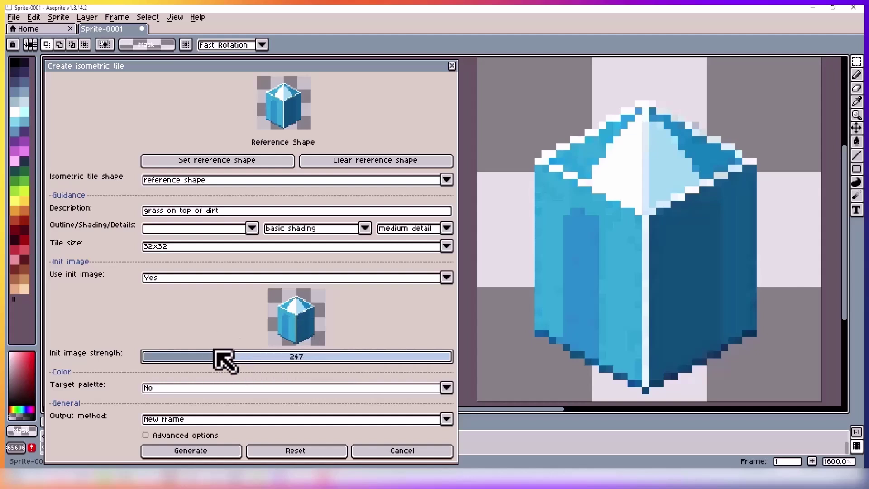
Step: Reveal the advanced options and set the guidance weight to 41
click(189, 437)
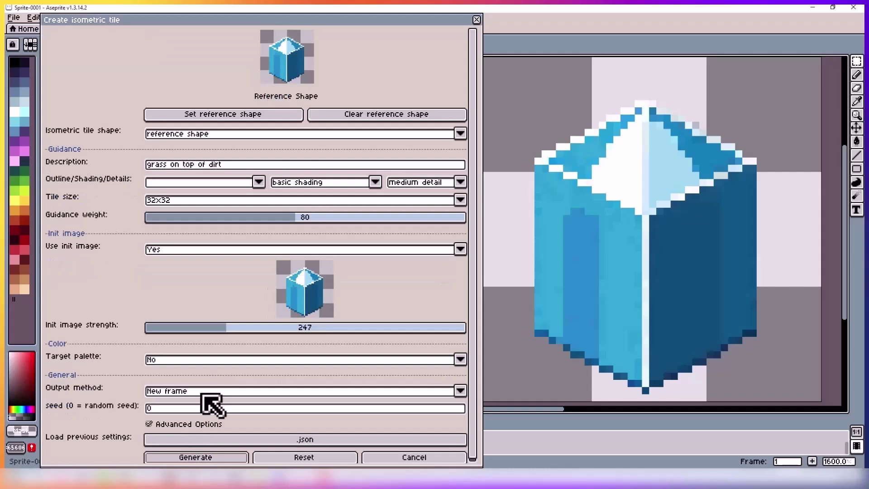
drag(275, 222, 382, 233)
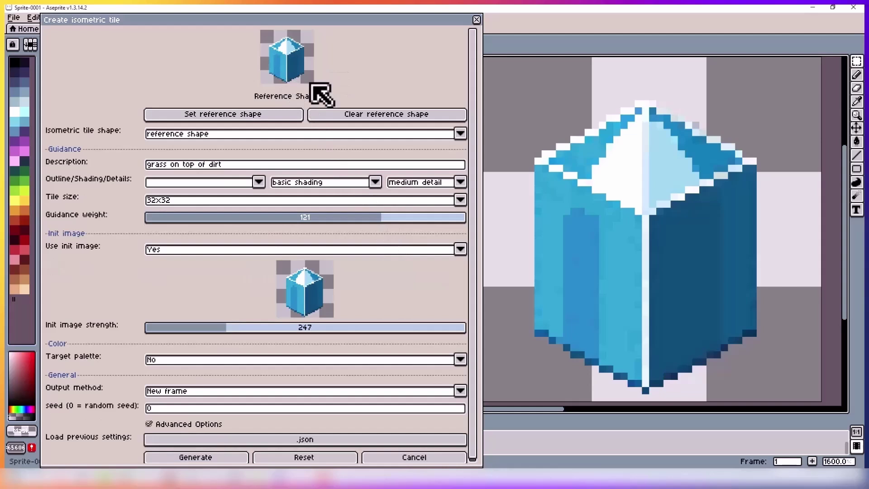
click(216, 219)
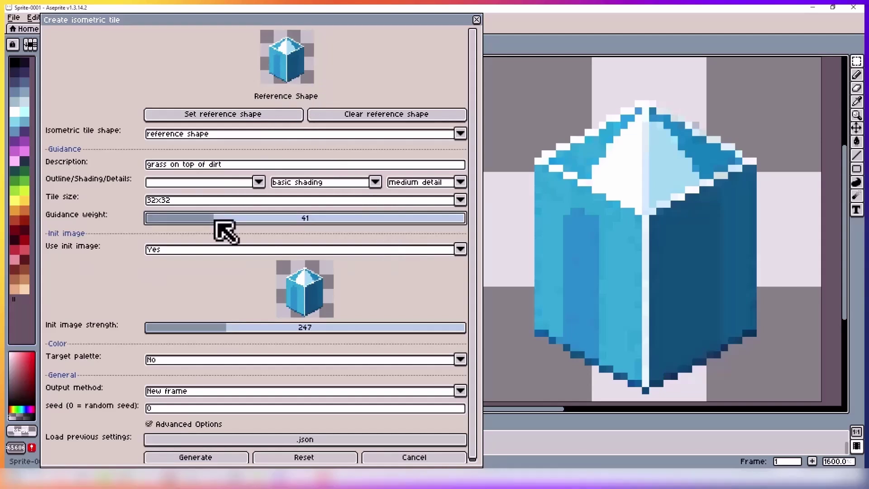
click(211, 435)
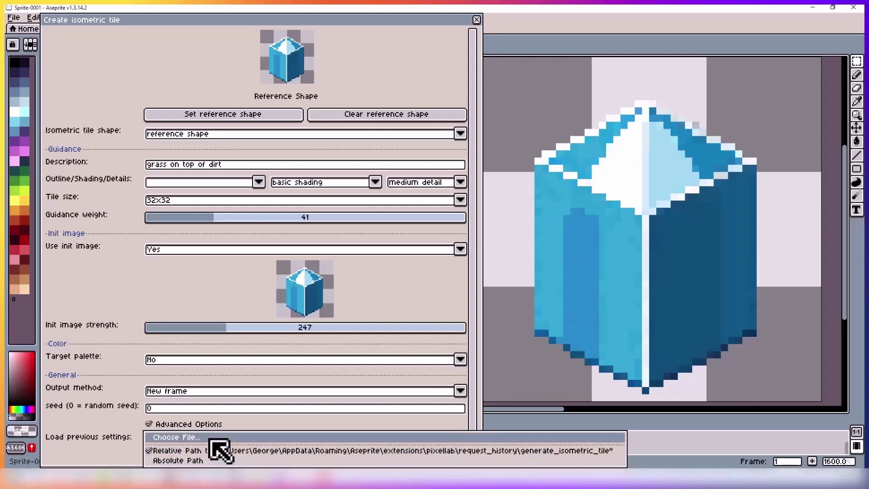
click(119, 441)
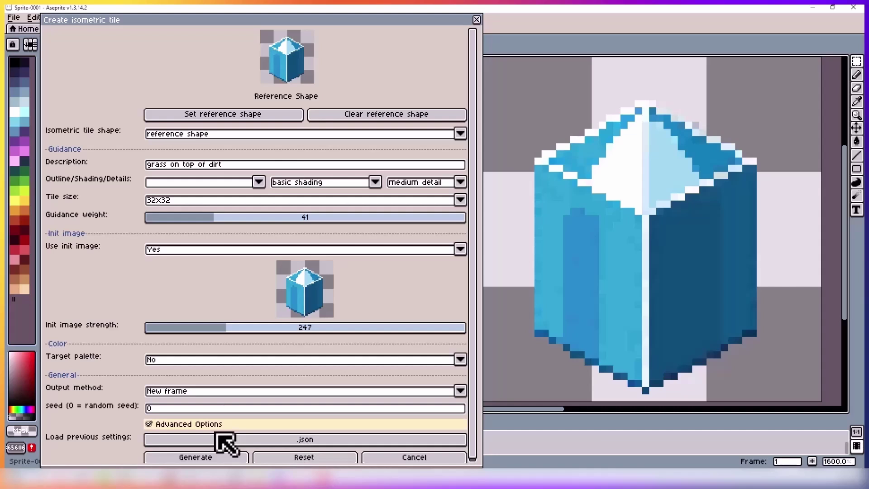
Step: Generate the grass-on-dirt tile with the init image turned off, guidance weight 100 and the advanced options hidden
click(166, 250)
click(156, 272)
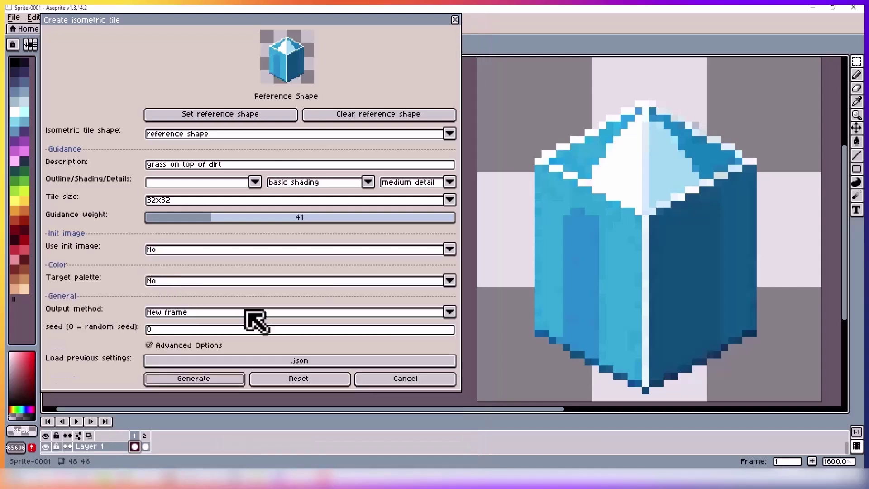
click(331, 217)
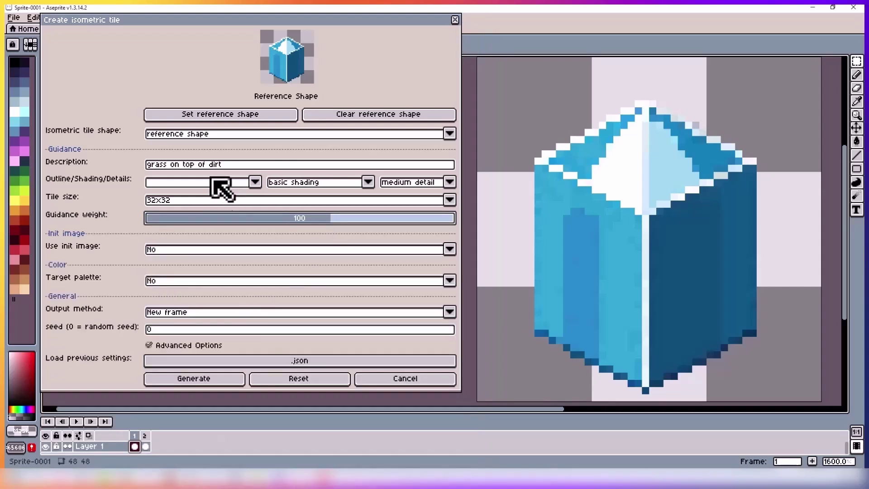
click(154, 345)
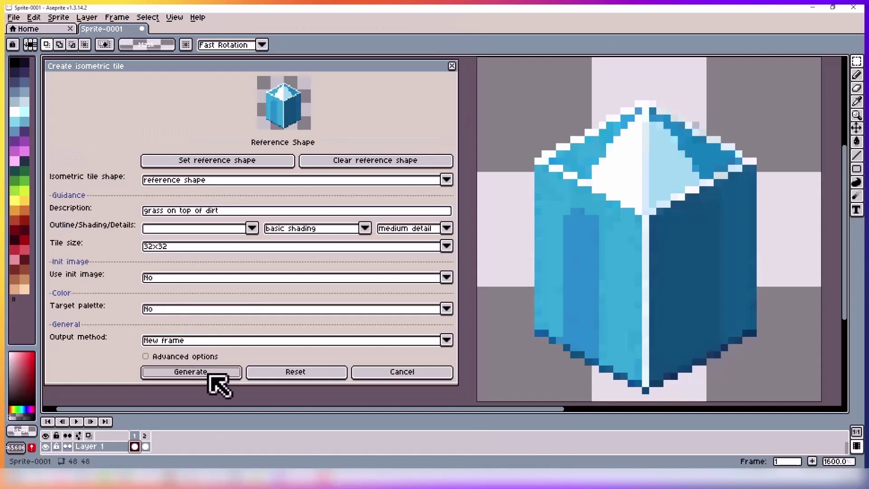
click(190, 371)
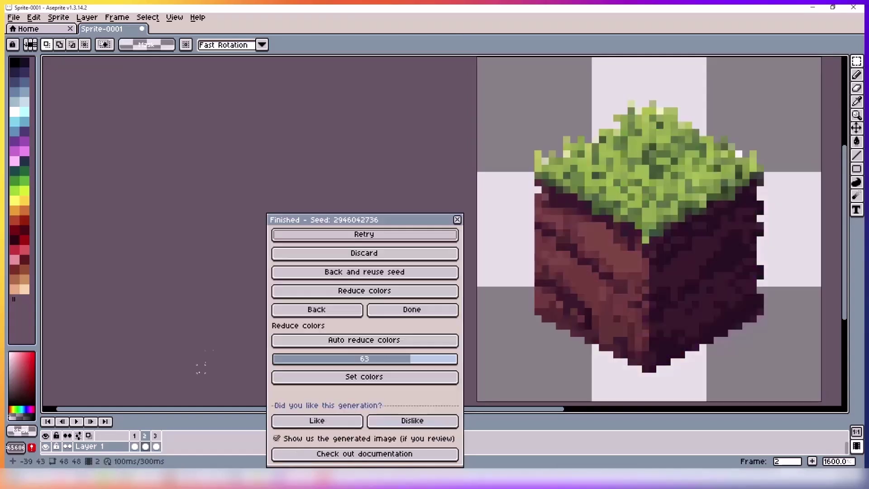
Step: Fill the jagged gaps along the generated block's right and left edges with dirt colours using the Pencil tool
drag(761, 231, 721, 235)
key(b)
alt+click(721, 235)
drag(720, 294, 720, 193)
alt+click(498, 199)
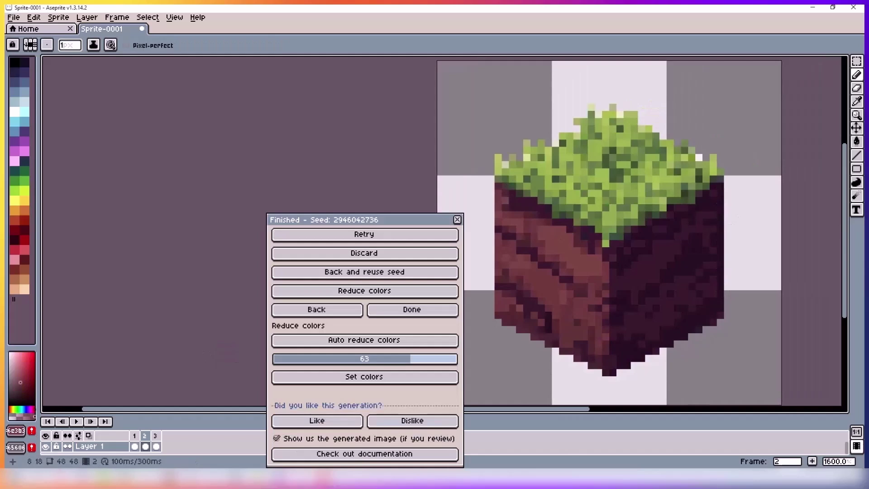
Step: Clear the stray light pixels at the edge of the grass and reduce the tile to 24 colours
key(w)
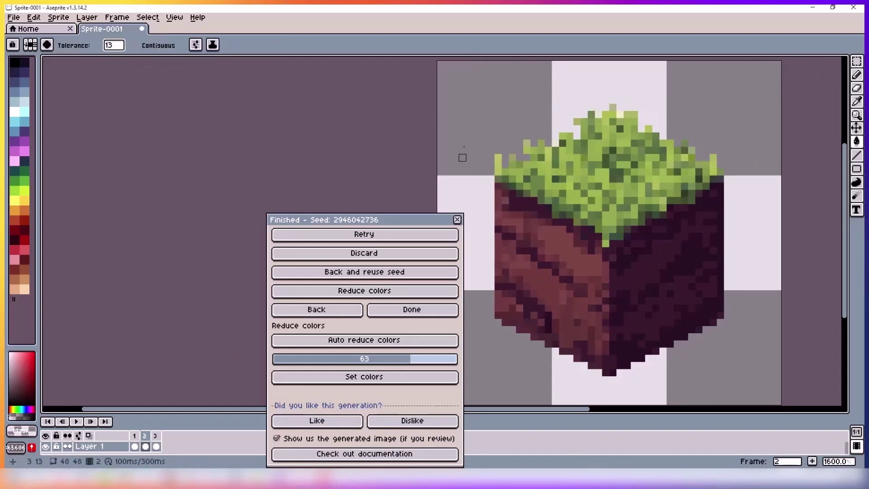
drag(443, 157, 451, 152)
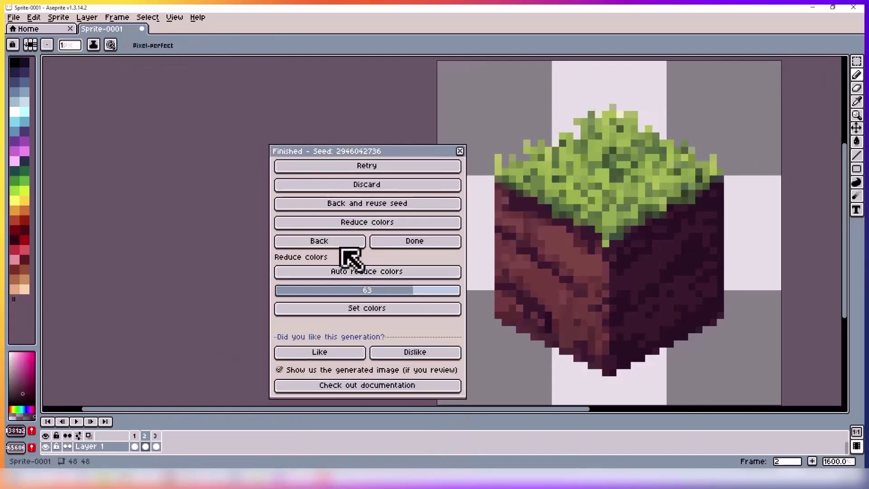
drag(354, 292, 328, 290)
click(346, 305)
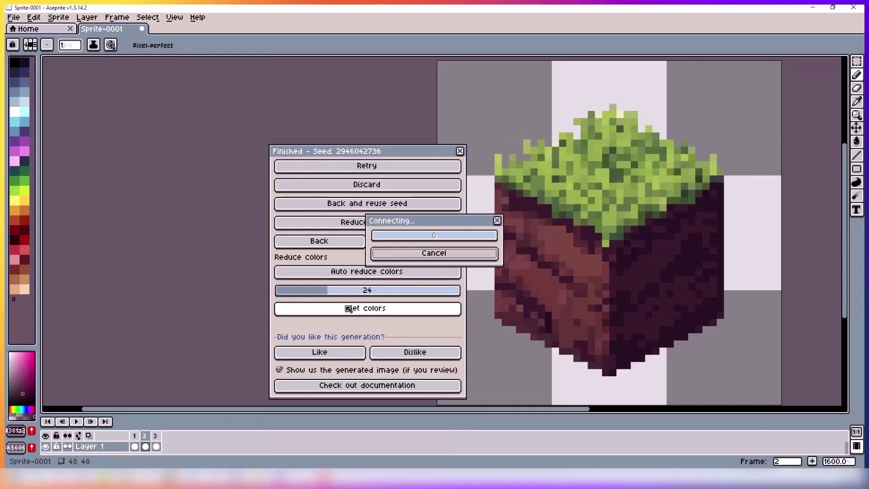
click(371, 224)
click(408, 275)
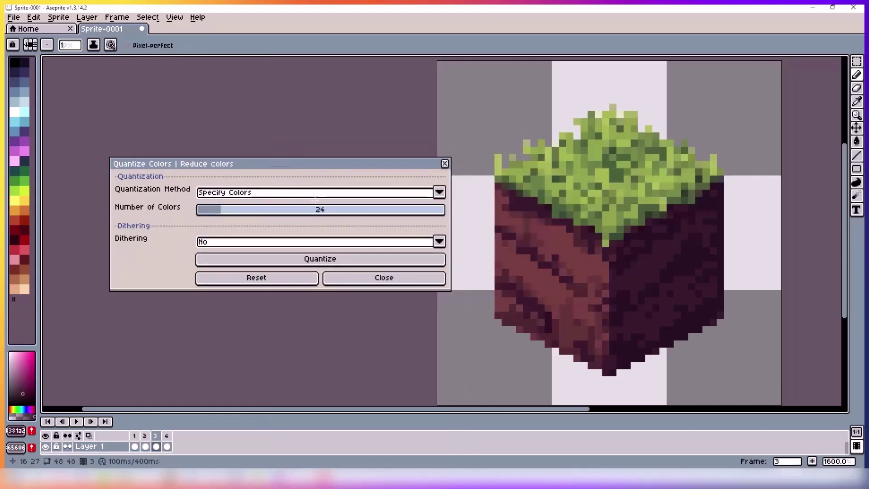
click(416, 278)
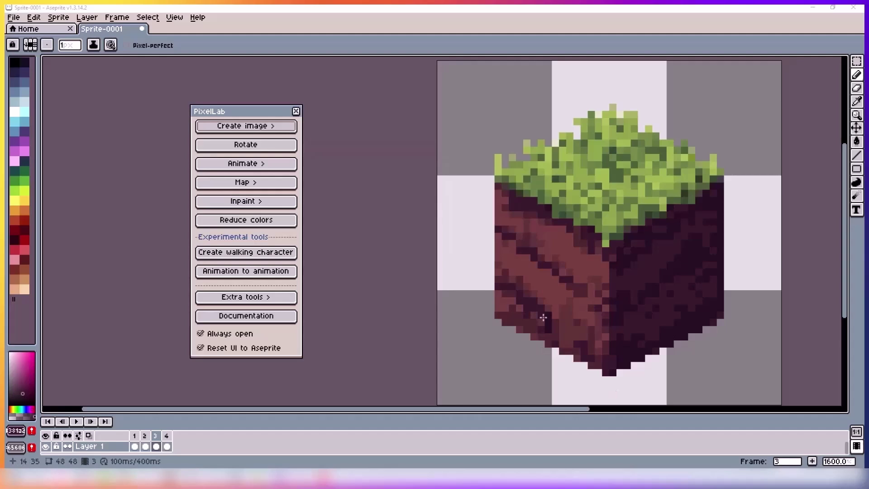
Step: Generate a 32x32 isometric tile from the reference shape described as "deep water on top of dirt", with basic shading and medium detail
alt+click(548, 191)
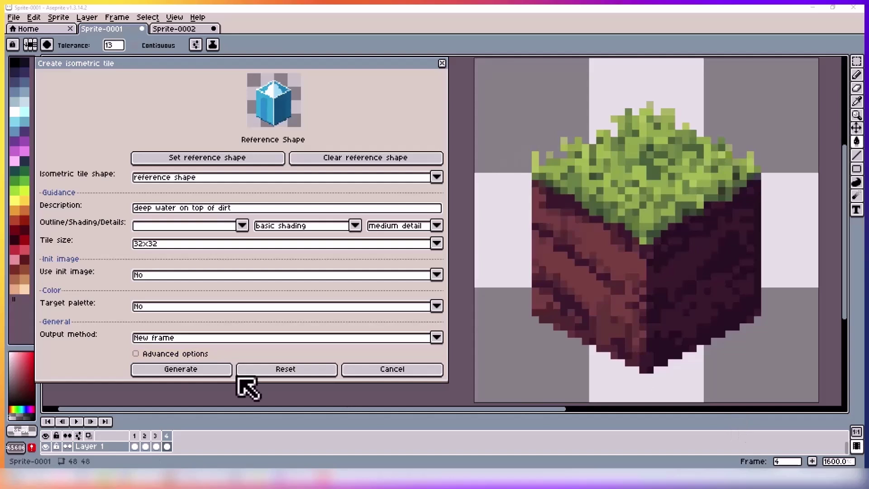
click(205, 369)
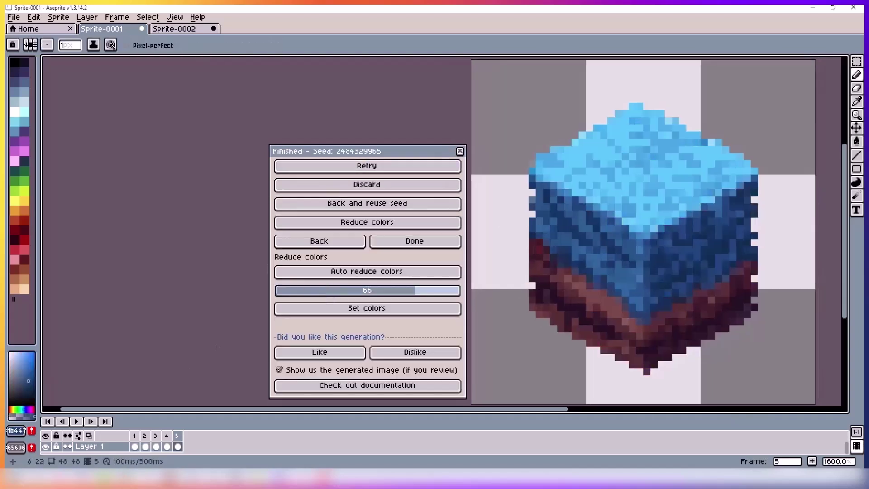
Step: Fill the jagged gaps along the water block's sides and even out the outline of its top with the Pencil tool
alt+click(646, 238)
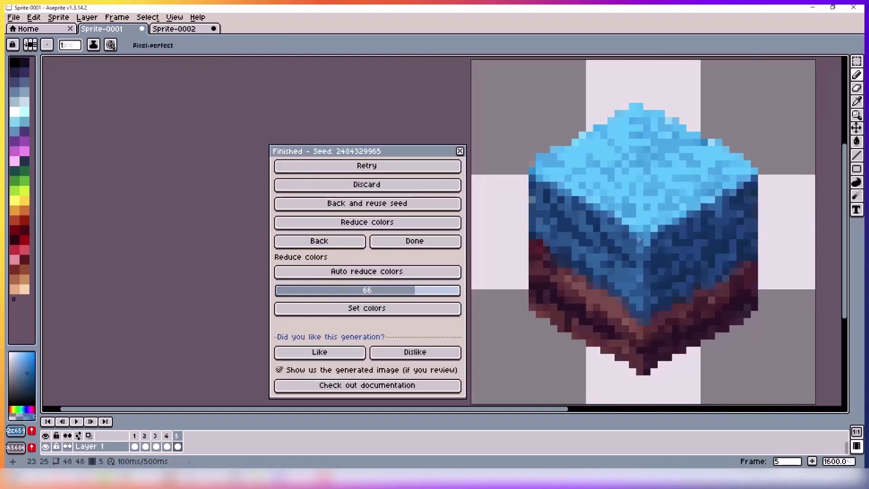
key(g)
alt+click(583, 140)
key(b)
alt+click(559, 141)
drag(533, 163, 561, 149)
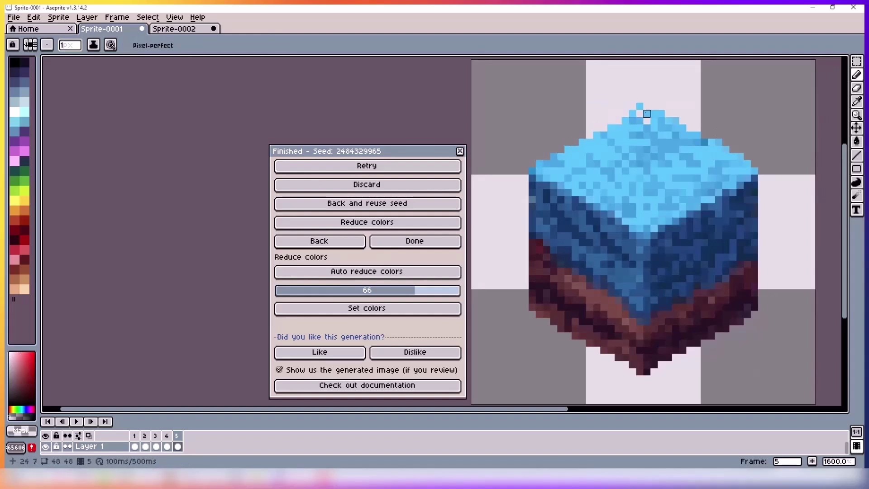
key(ctrl+z)
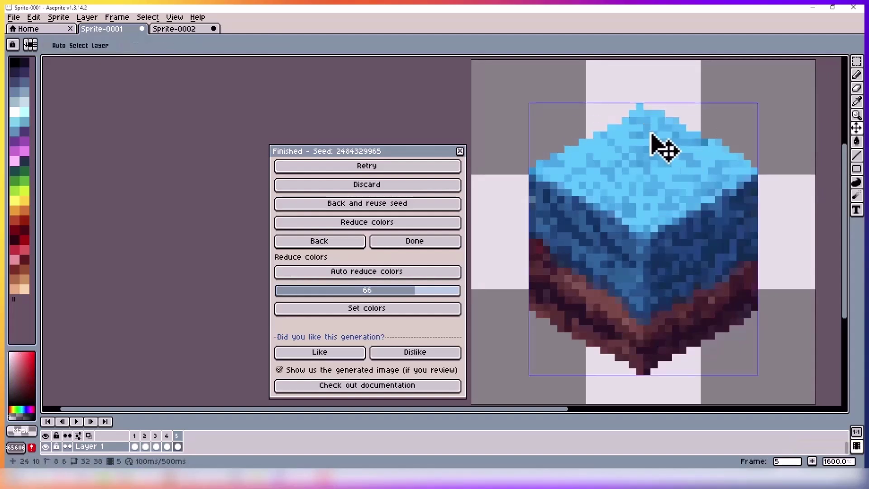
alt+click(668, 121)
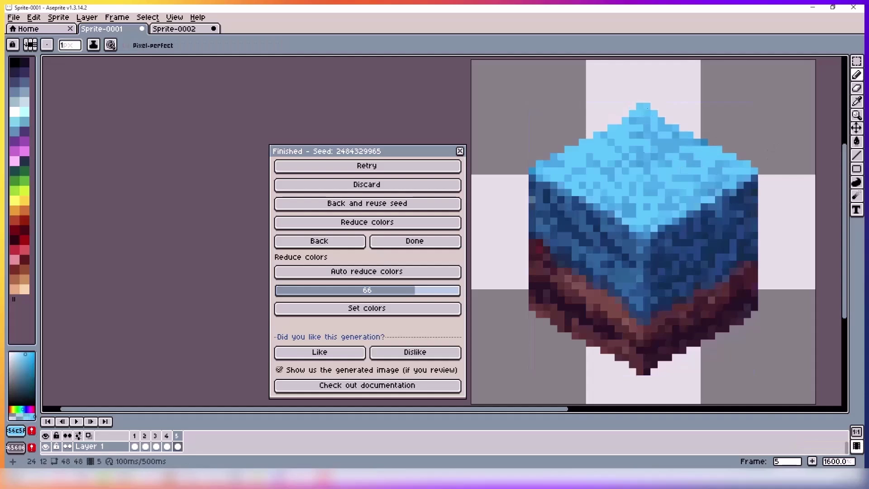
Step: Paste the grass tile from Sprite-0001 into Sprite-0002 and set a second copy edge to edge with the first
click(174, 29)
scroll(254, 116, up, 4)
key(ctrl+v)
click(170, 126)
click(102, 29)
click(174, 29)
key(ctrl+v)
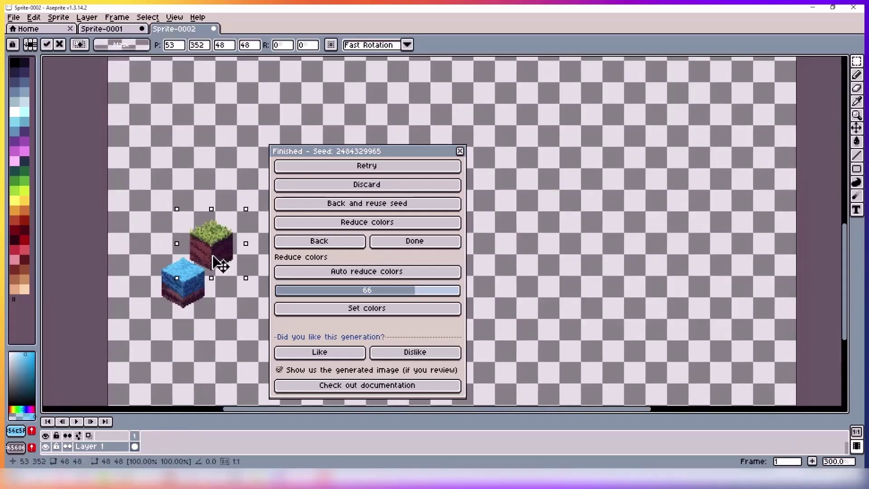
drag(216, 261, 247, 303)
click(233, 110)
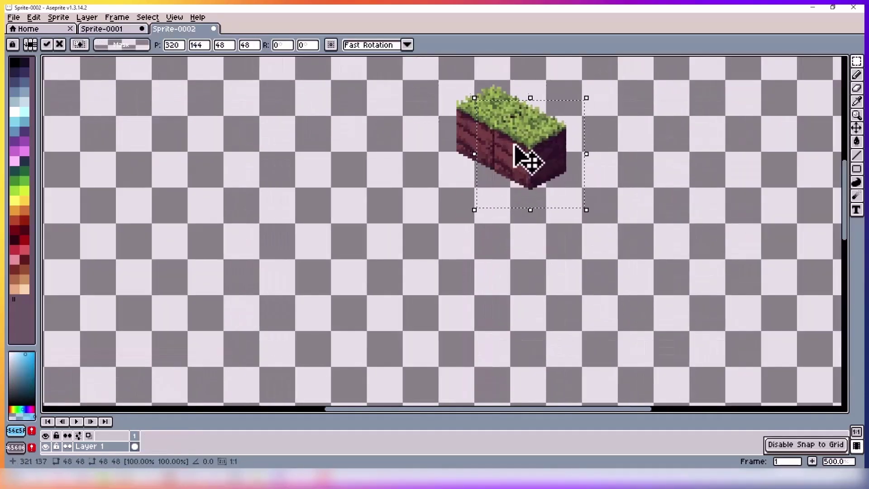
Step: Paste further grass tiles to form a row of five and place a copy of the row in front of it
key(ctrl+v)
key(ctrl+v)
drag(439, 226, 636, 206)
key(ctrl+v)
key(ctrl+v)
drag(602, 192, 566, 228)
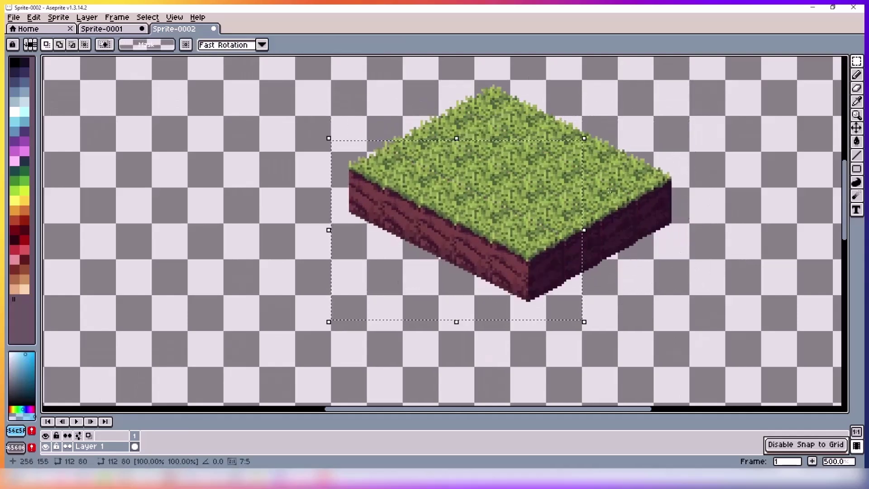
Step: Select the whole row of water tiles in Sprite-0002
scroll(469, 261, down, 2)
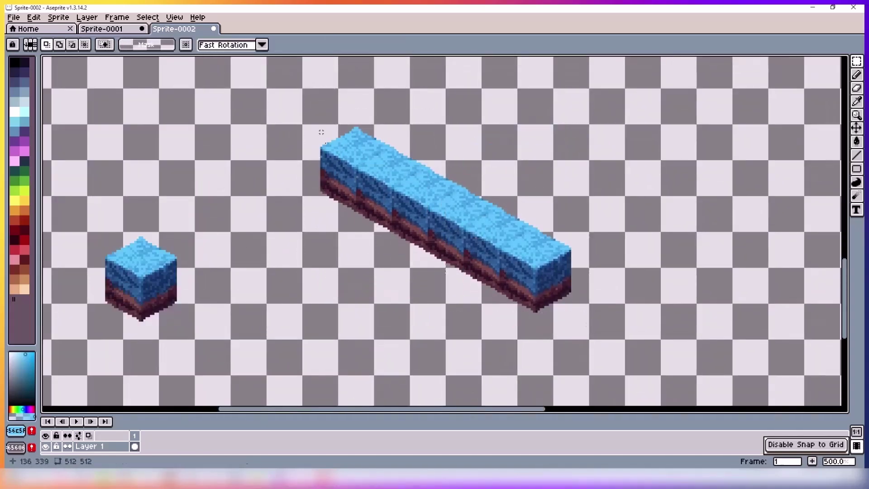
drag(266, 91, 588, 304)
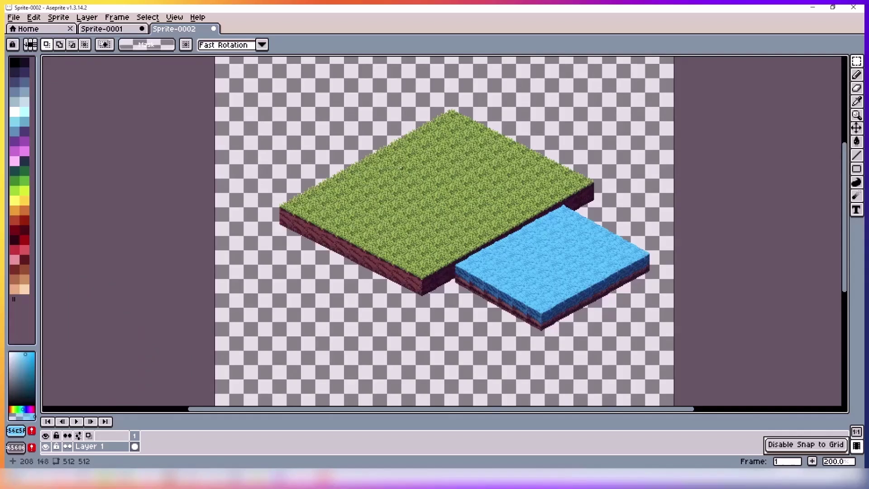
Step: Create a new 128 x 128 px RGBA sprite with a transparent background
key(ctrl+n)
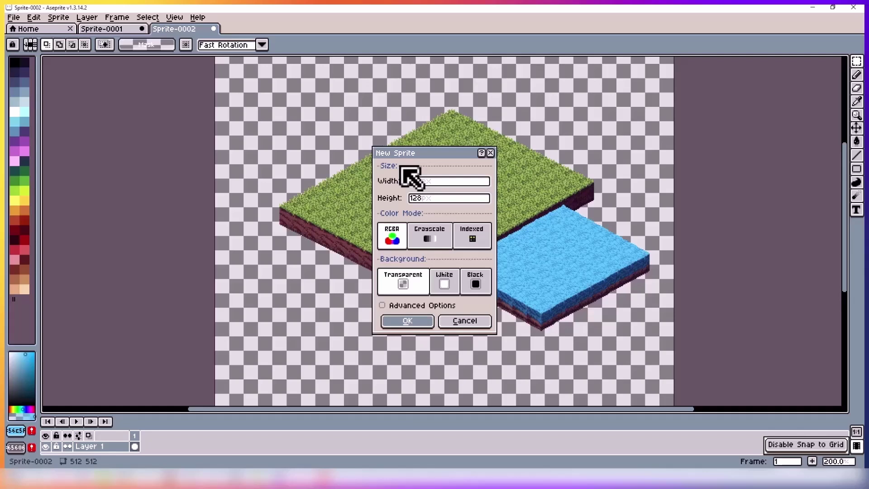
key(Return)
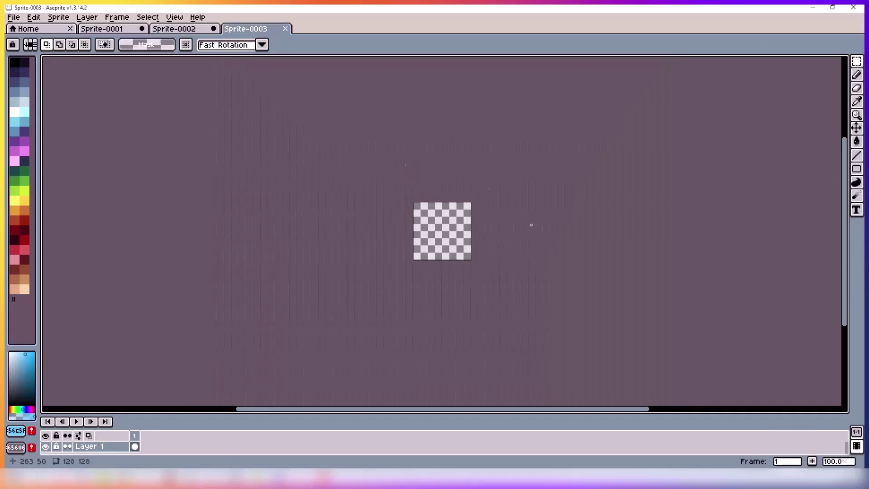
drag(471, 237, 475, 215)
scroll(473, 216, up, 2)
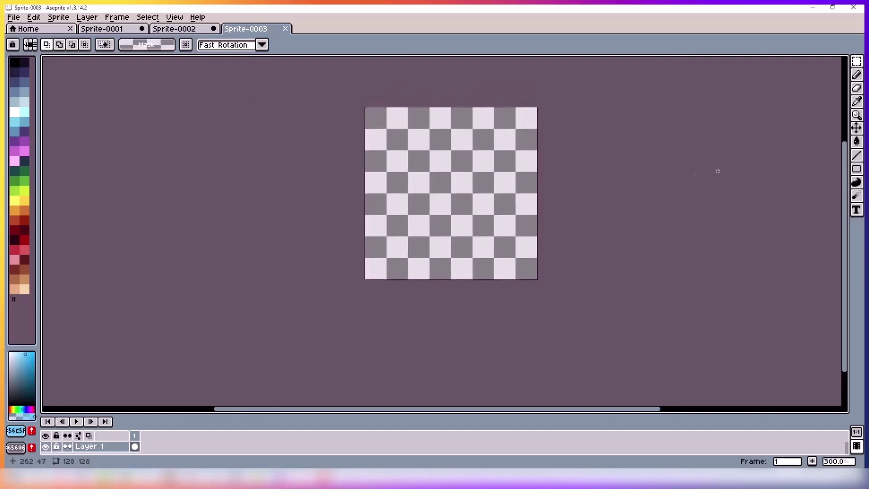
key(v)
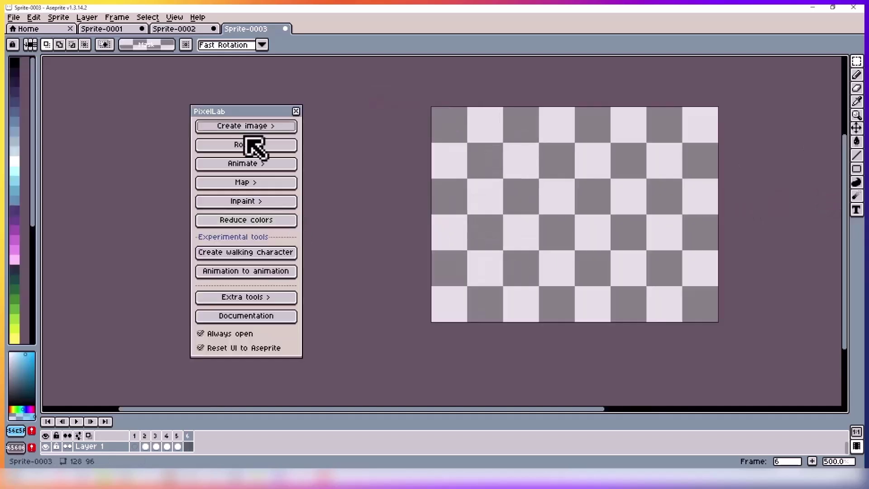
Step: Generate a highly detailed isometric "wonky tree foliage" image in high top-down view with the background removed, and rerun it with the same settings
click(258, 140)
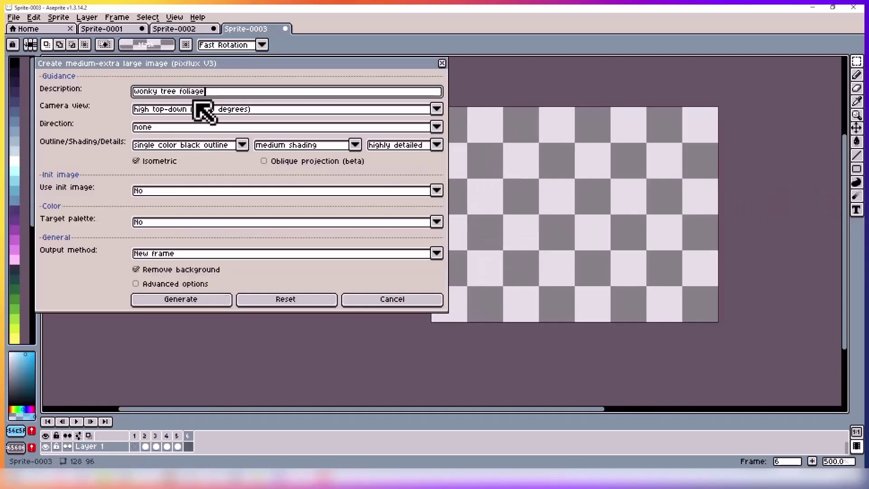
click(189, 301)
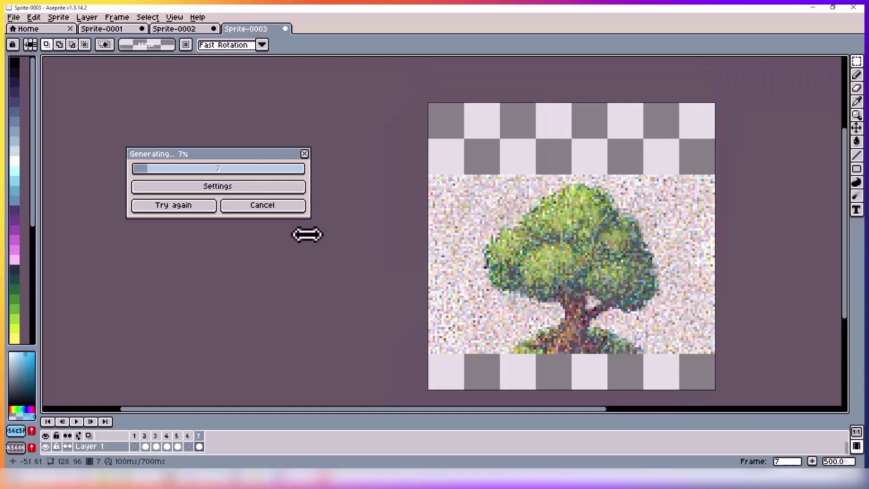
click(199, 242)
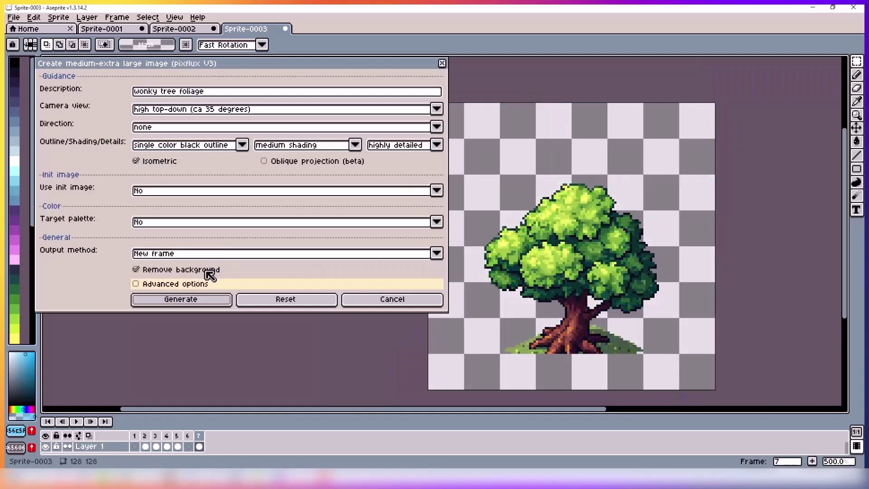
click(190, 299)
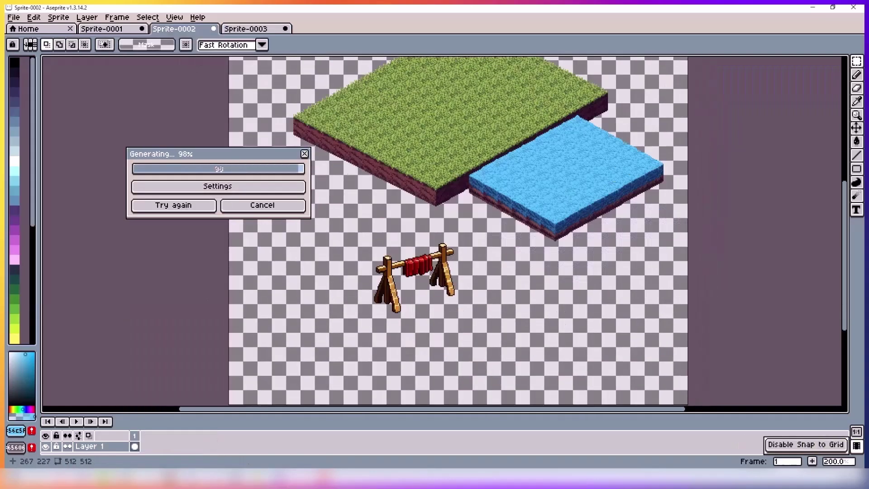
Step: Clear the unwanted pixels around the trunk and roots of the tree in frame 8, using the Eraser after undoing a damaging fill
click(209, 446)
drag(386, 263, 591, 337)
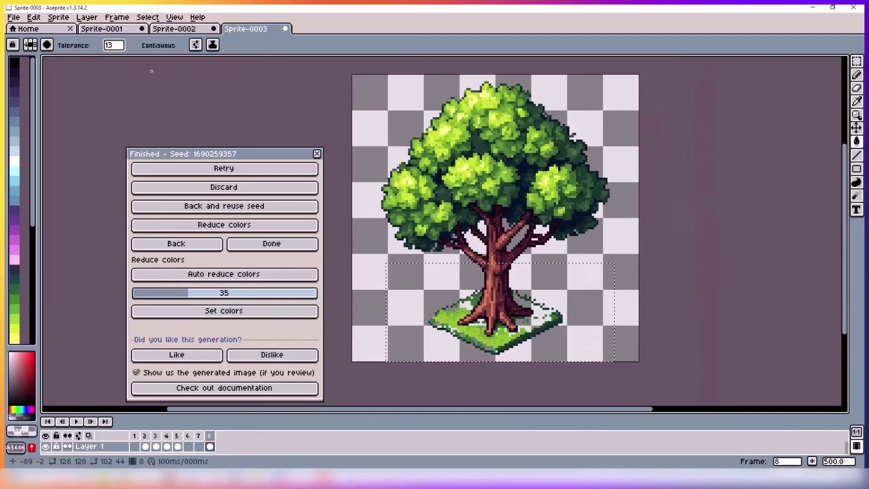
click(466, 339)
click(524, 313)
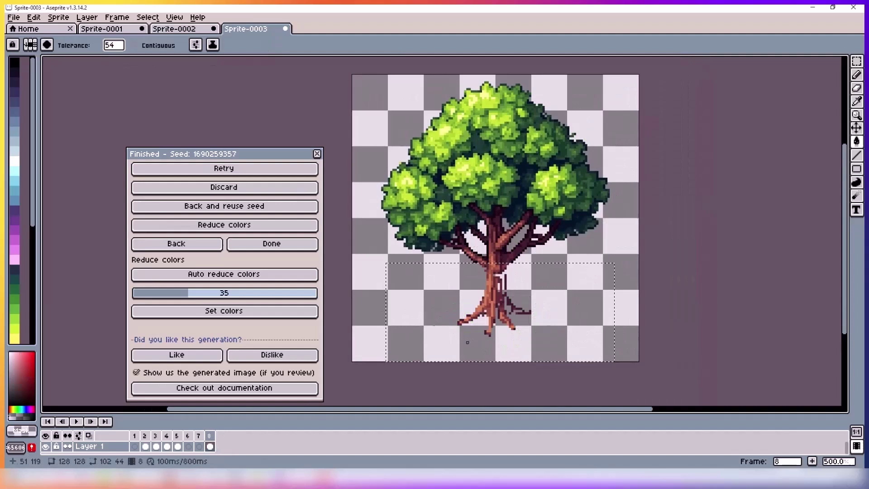
key(ctrl+z)
key(e)
drag(493, 354, 516, 292)
Step: Copy the cleaned tree into Sprite-0002 and place it on the empty area beside the wooden drying rack
key(ctrl+a)
key(ctrl+c)
key(ctrl+shift+Tab)
key(ctrl+v)
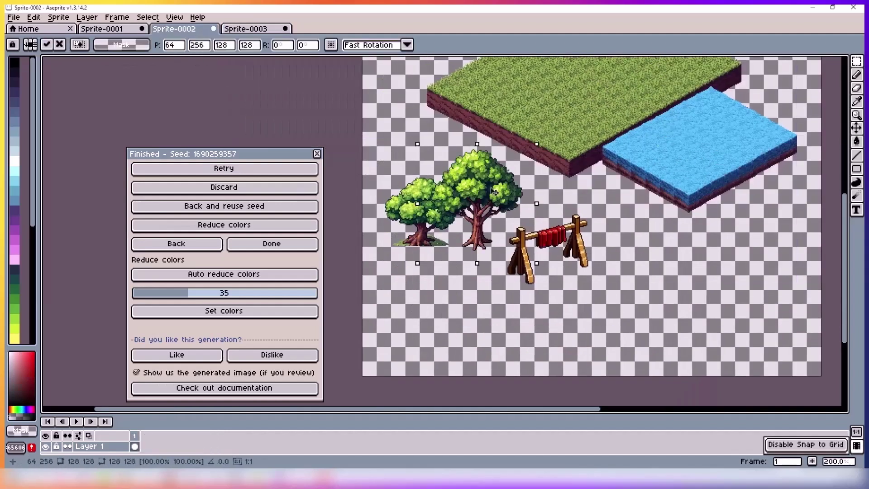
mouse_move(482, 200)
mouse_down()
mouse_move(525, 198)
mouse_move(669, 269)
mouse_up()
key(Return)
Step: Open the M-XL image generator in Sprite-0003 and start the description with "viking tent with nordic symbols painted on it in"
key(ctrl+Tab)
click(176, 245)
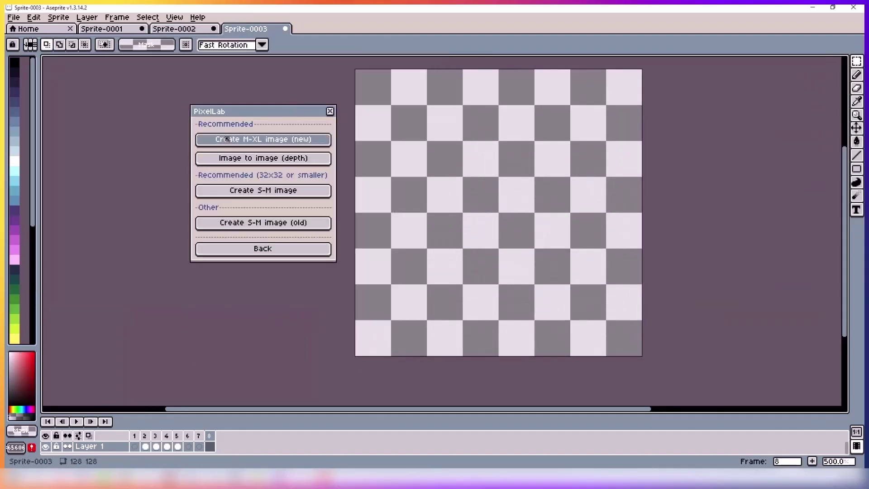
click(227, 139)
text(Viking)
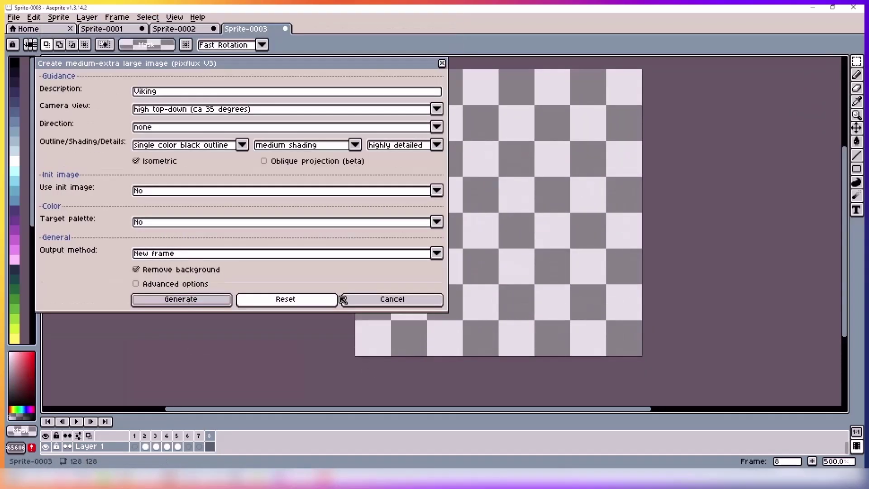
click(392, 299)
click(259, 141)
click(259, 141)
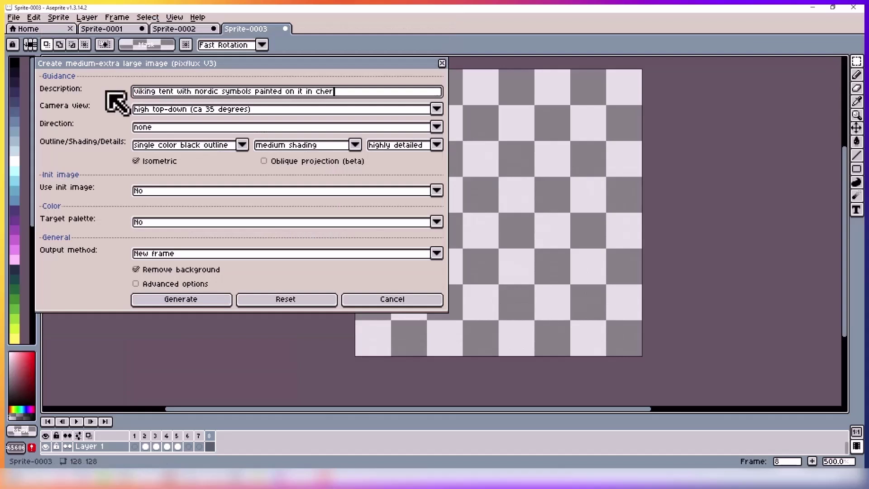
Step: Complete the description with "cherry red the tent is made of sheepskin and yellowish white its held up by a tri wooden structure" and generate it
text(s made of sheep)
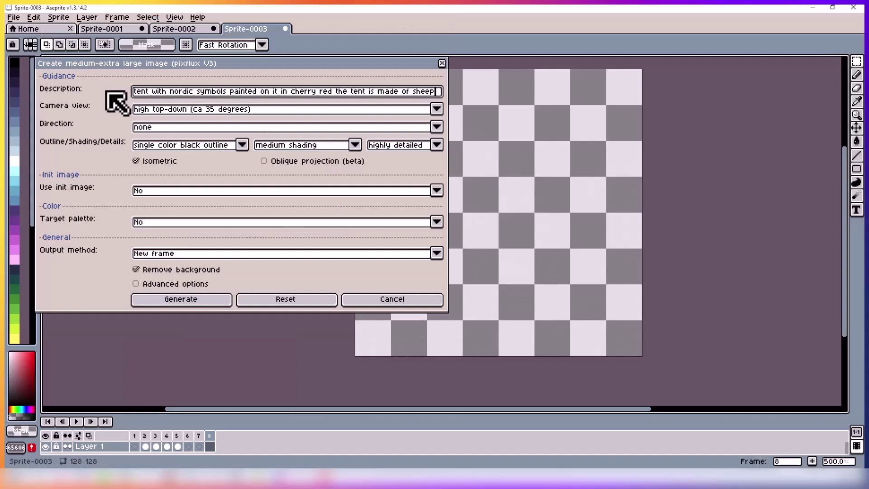
text(skin and yellowish wh)
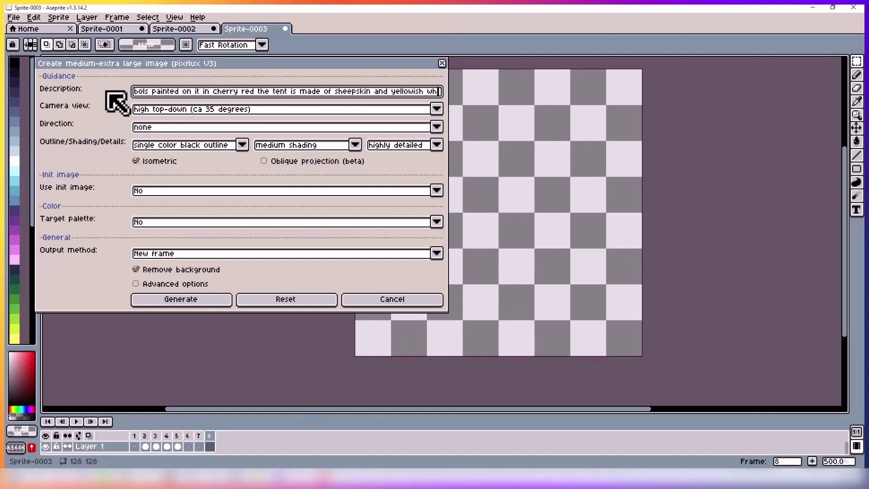
text(ite its held up by a tri w)
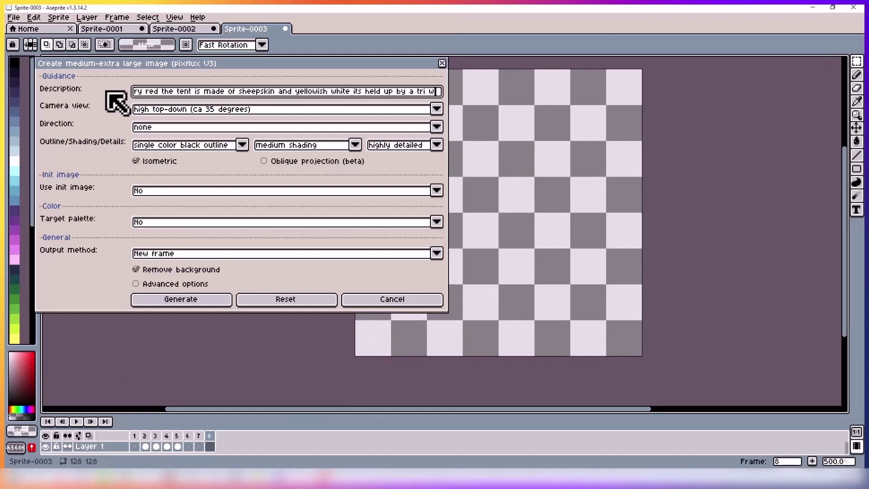
text(ooden structure)
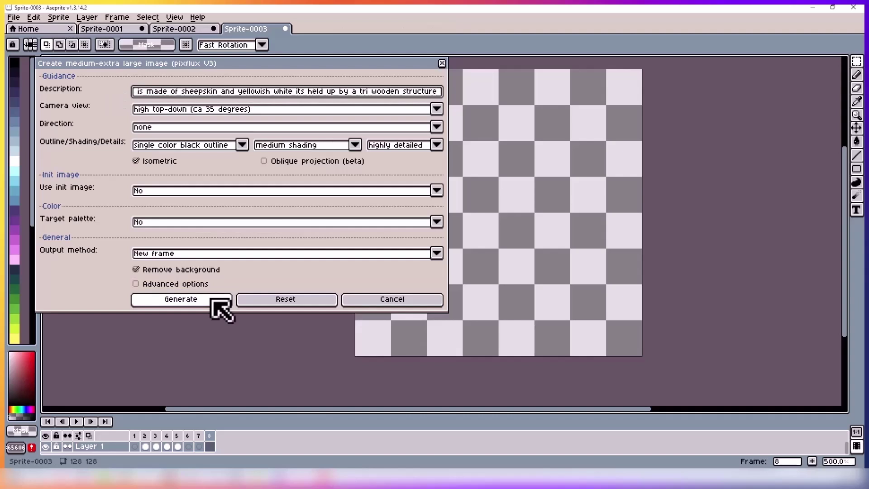
click(210, 298)
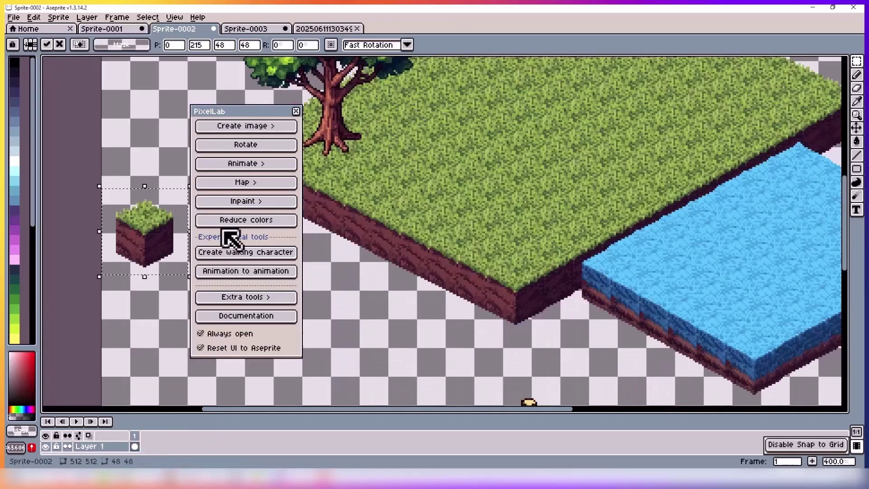
Step: Paste grass blocks onto the grass platform in Sprite-0002, stacking them at its front corner and grouping others near its centre
drag(140, 236, 516, 251)
key(ctrl+v)
drag(143, 239, 603, 91)
key(ctrl+v)
ctrl+drag(603, 90, 603, 118)
key(ctrl+v)
drag(141, 226, 571, 127)
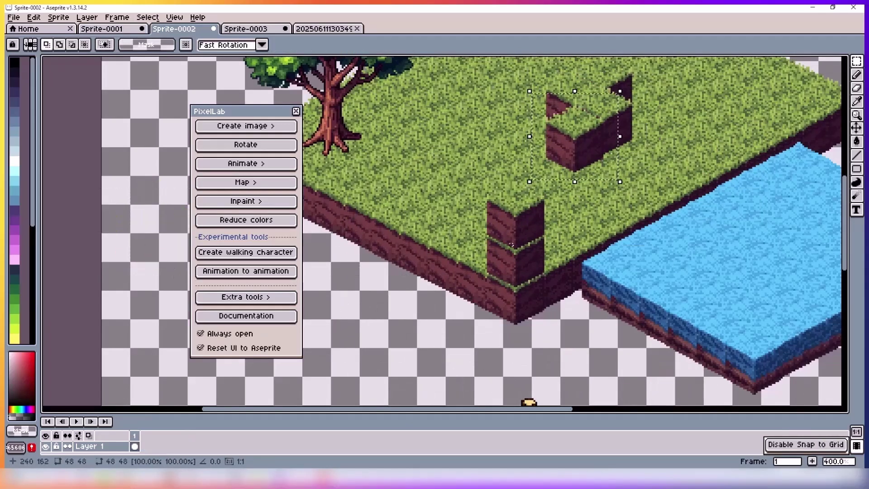
Step: Add more raised grass blocks behind the central group and near the platform's back-right edge, undoing the last misplaced copy
drag(537, 185, 488, 317)
key(ctrl+v)
drag(120, 225, 550, 167)
click(551, 226)
drag(565, 210, 624, 190)
key(ctrl+v)
drag(138, 231, 563, 180)
key(ctrl+z)
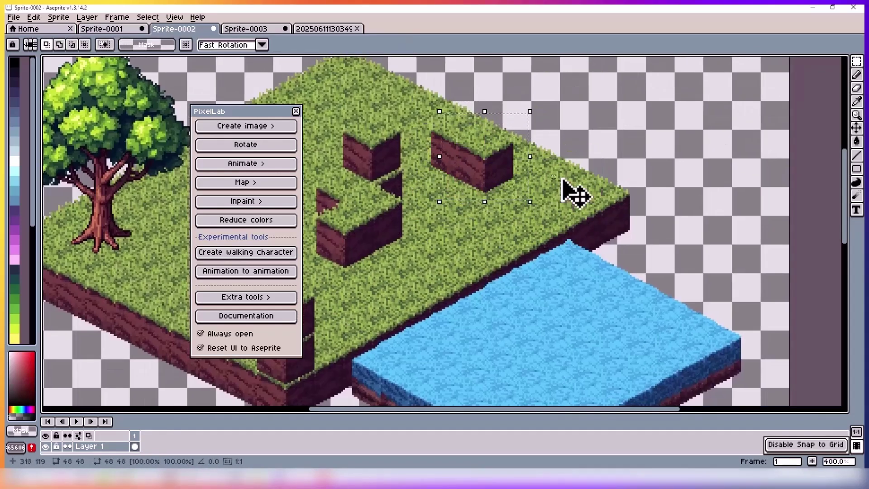
Step: Stack another grass block on top of the raised pair near the platform's back-right edge
key(ctrl+v)
drag(511, 189, 507, 148)
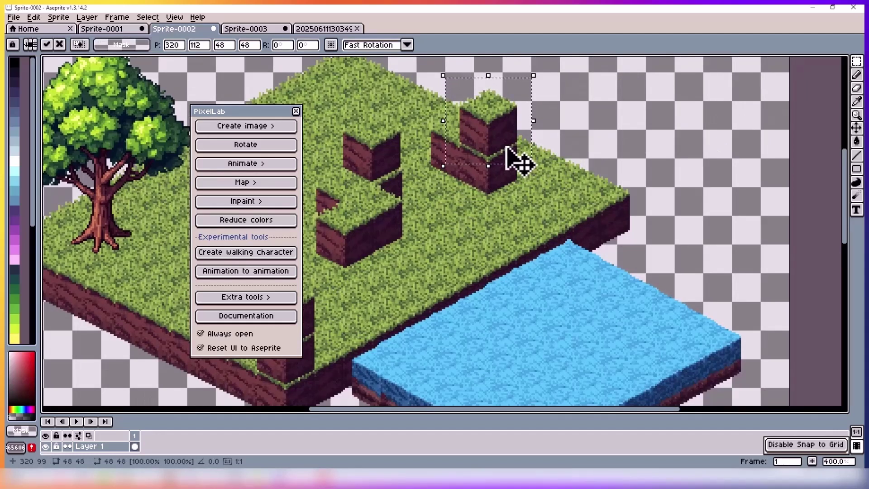
click(469, 190)
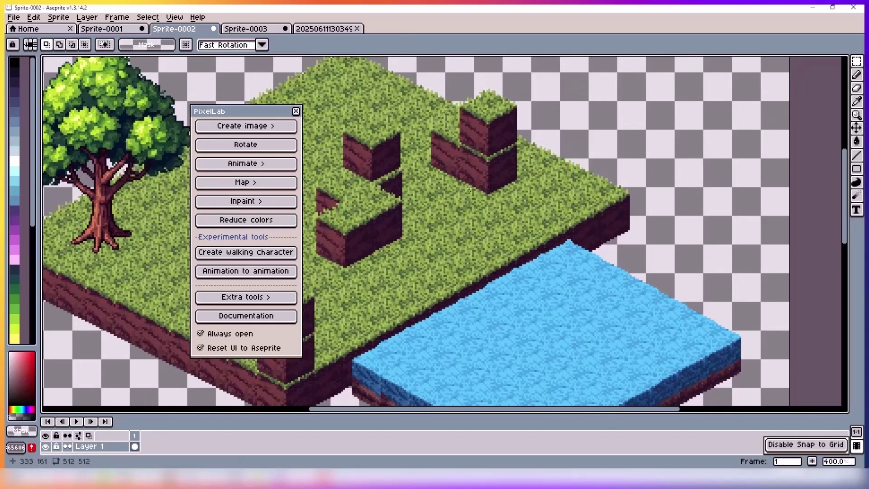
Step: Delete the wooden drying rack with the red cloth from below the grass platform
scroll(469, 190, down, 2)
scroll(467, 188, left, 5)
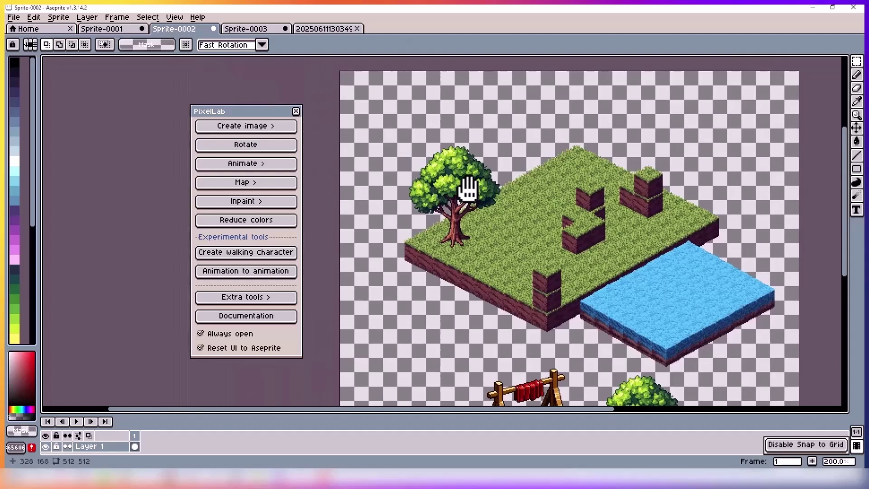
scroll(467, 187, down, 3)
drag(467, 188, 463, 189)
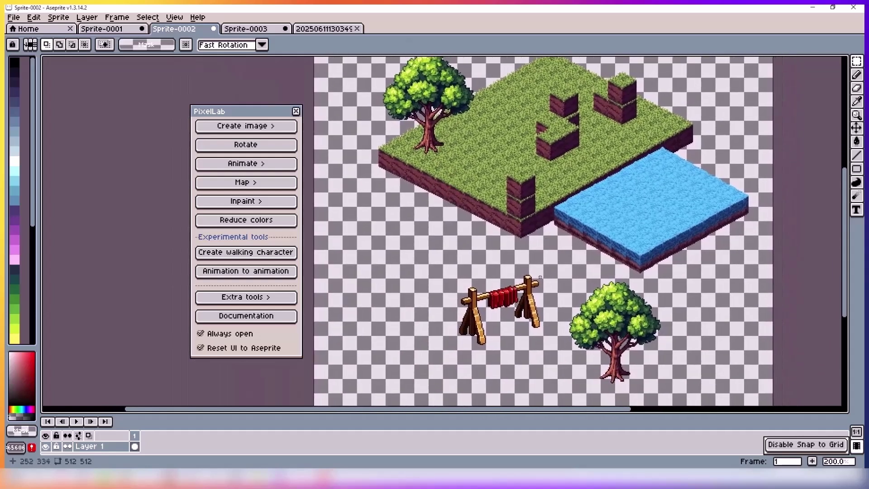
drag(558, 263, 398, 351)
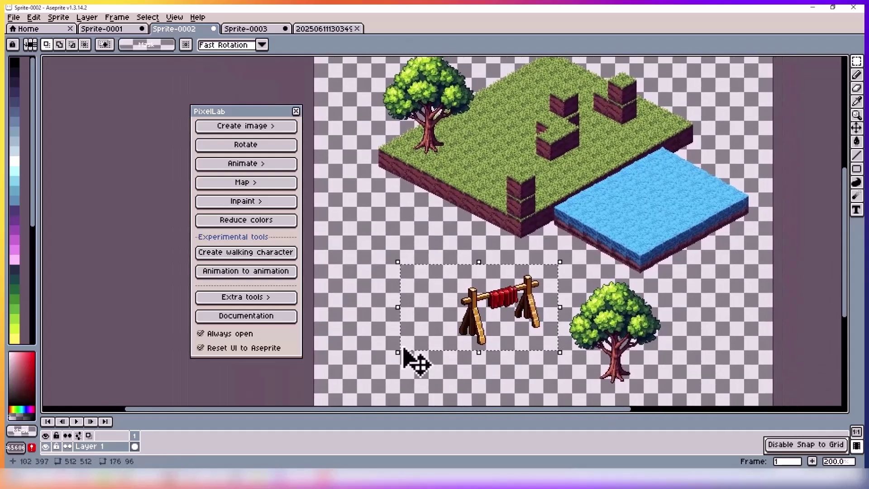
key(Delete)
drag(562, 211, 551, 240)
drag(616, 206, 595, 199)
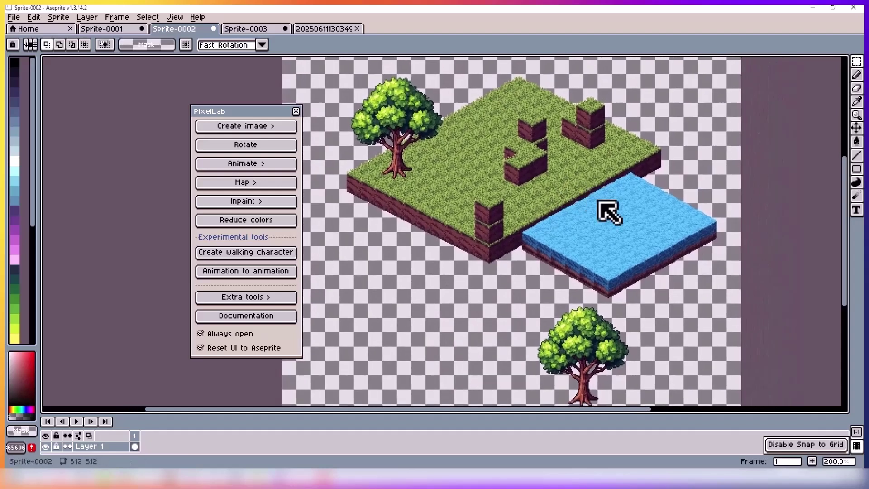